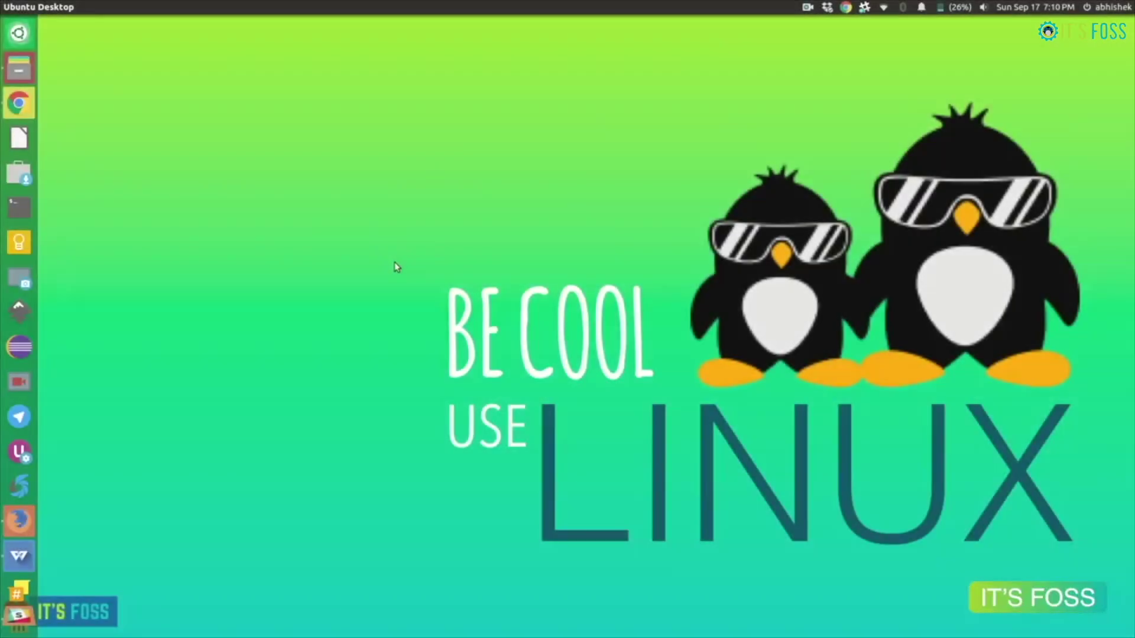
scroll(241, 346, "down", 1)
scroll(239, 346, "down", 4)
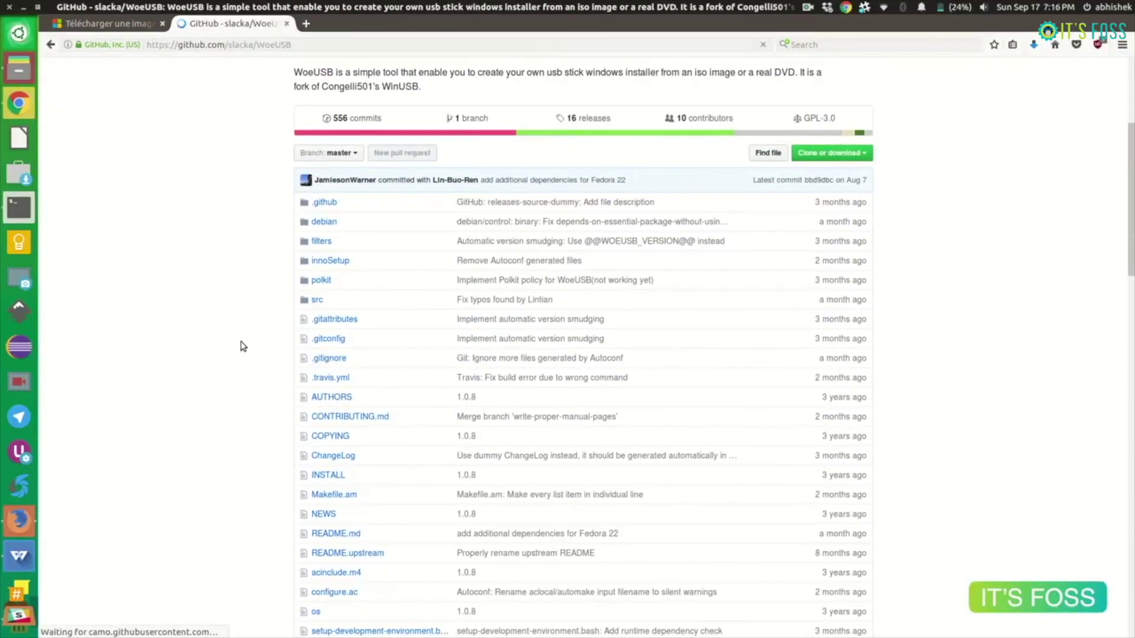
scroll(240, 346, "down", 3)
scroll(239, 346, "down", 1)
scroll(240, 346, "down", 1)
scroll(241, 346, "down", 2)
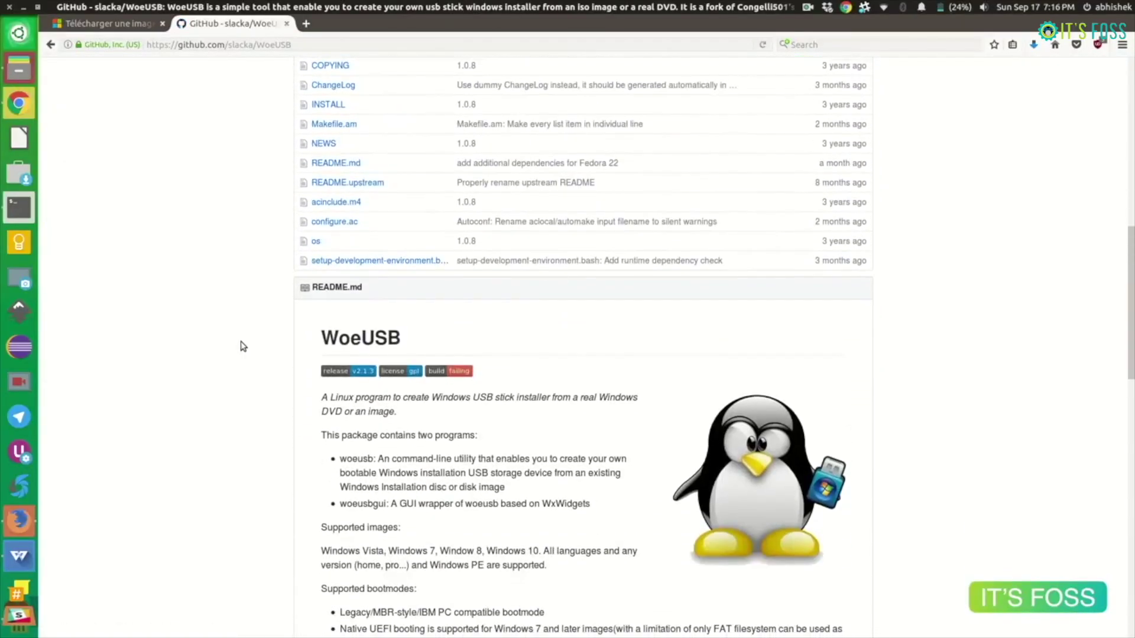
scroll(240, 341, "down", 1)
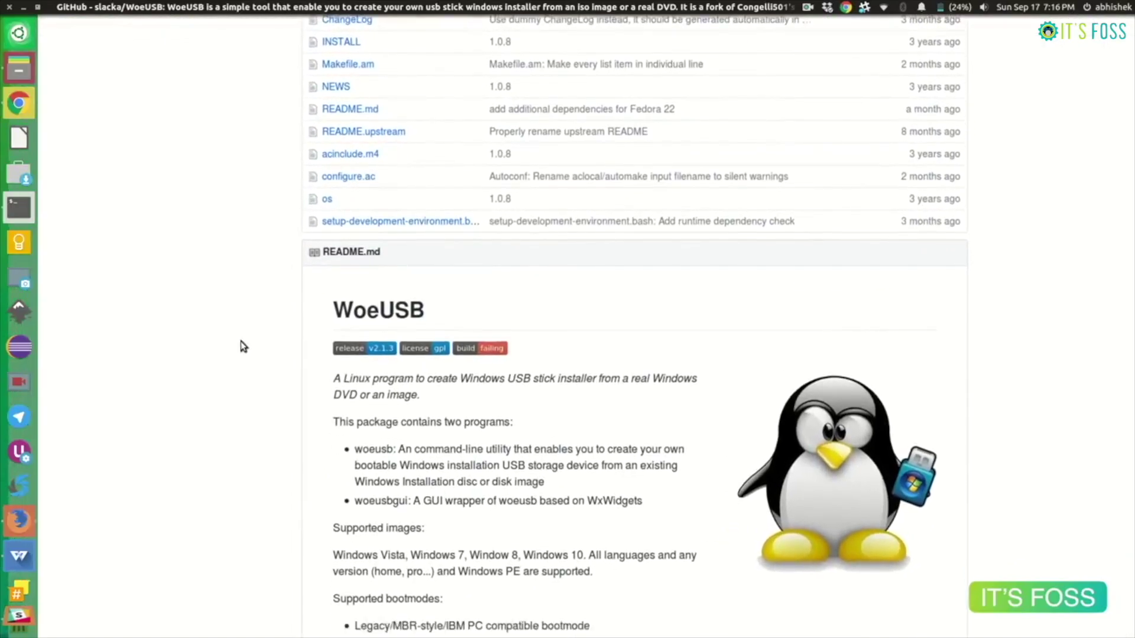
scroll(241, 341, "down", 3)
scroll(240, 341, "down", 3)
scroll(241, 342, "down", 3)
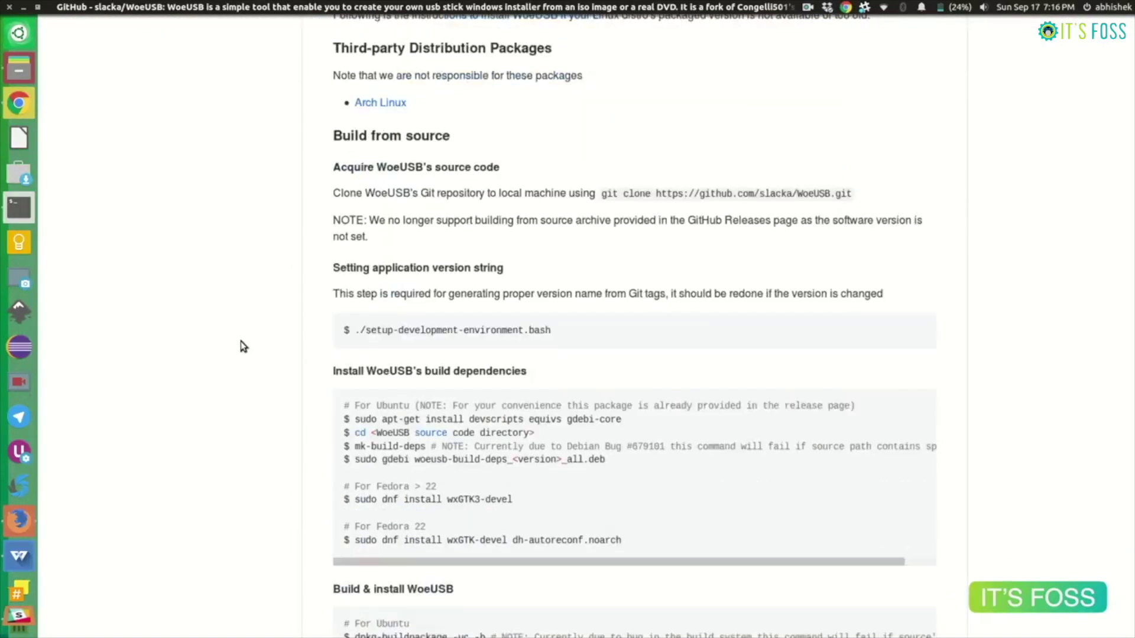
scroll(240, 342, "down", 2)
scroll(240, 341, "down", 1)
scroll(241, 341, "up", 3)
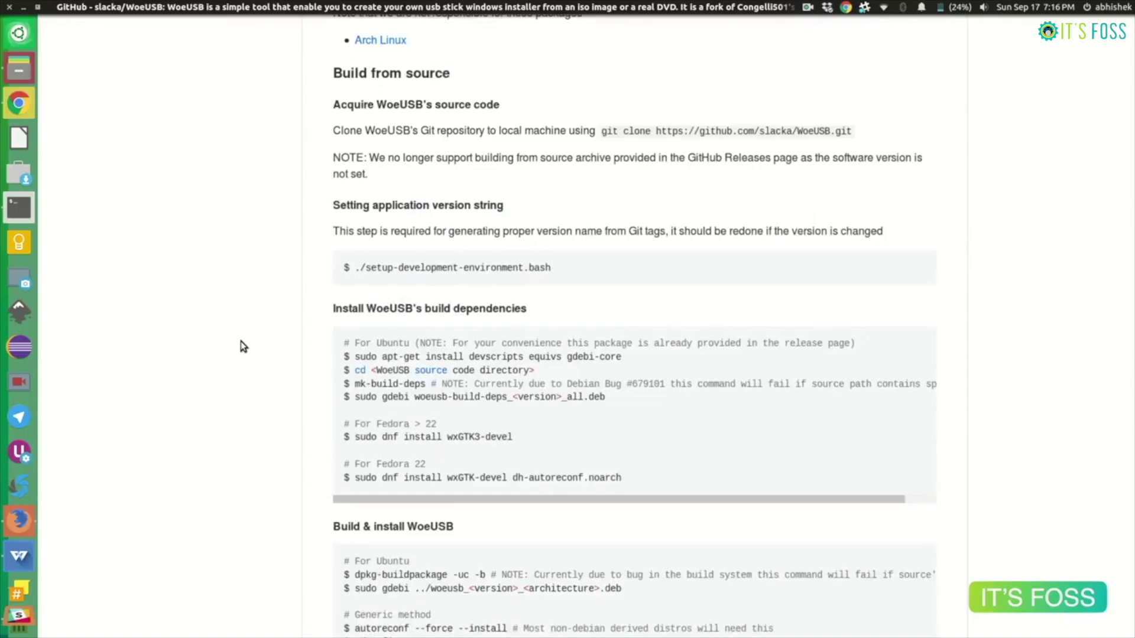
scroll(240, 341, "up", 4)
scroll(240, 342, "up", 3)
scroll(247, 346, "up", 3)
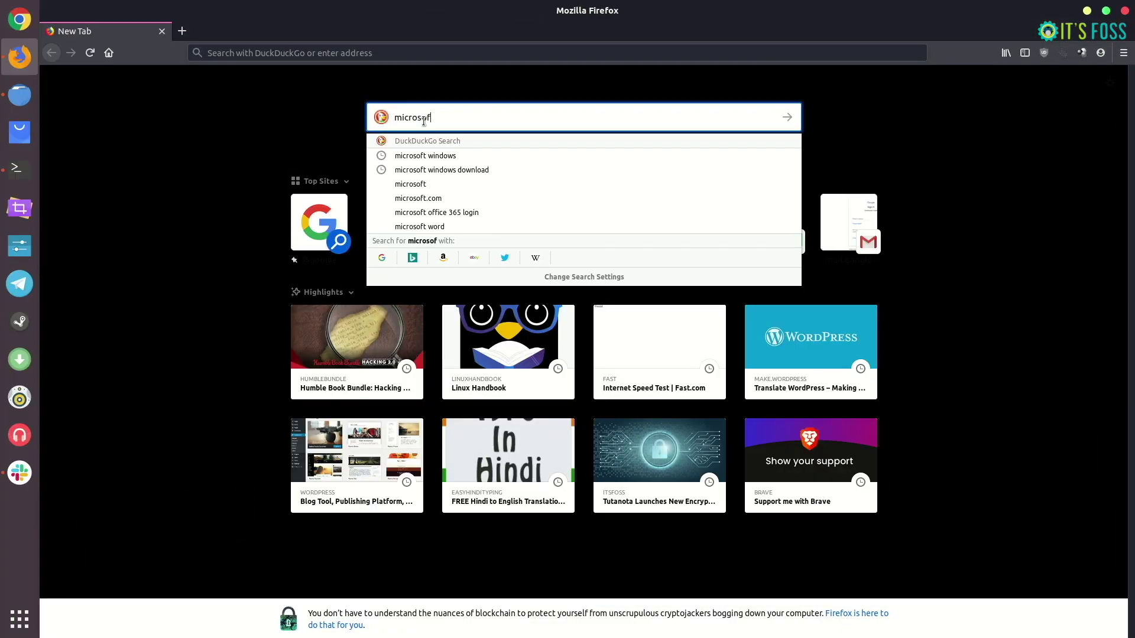
type("t windows 10 download")
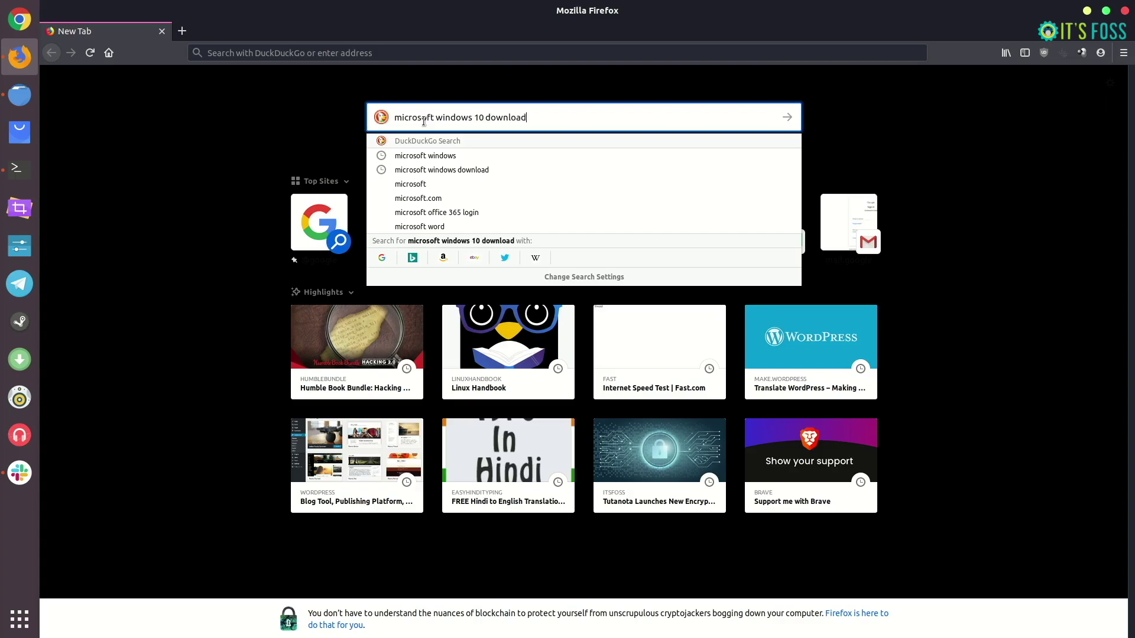
Run the DuckDuckGo search for 'microsoft windows 10 download'
key("Return")
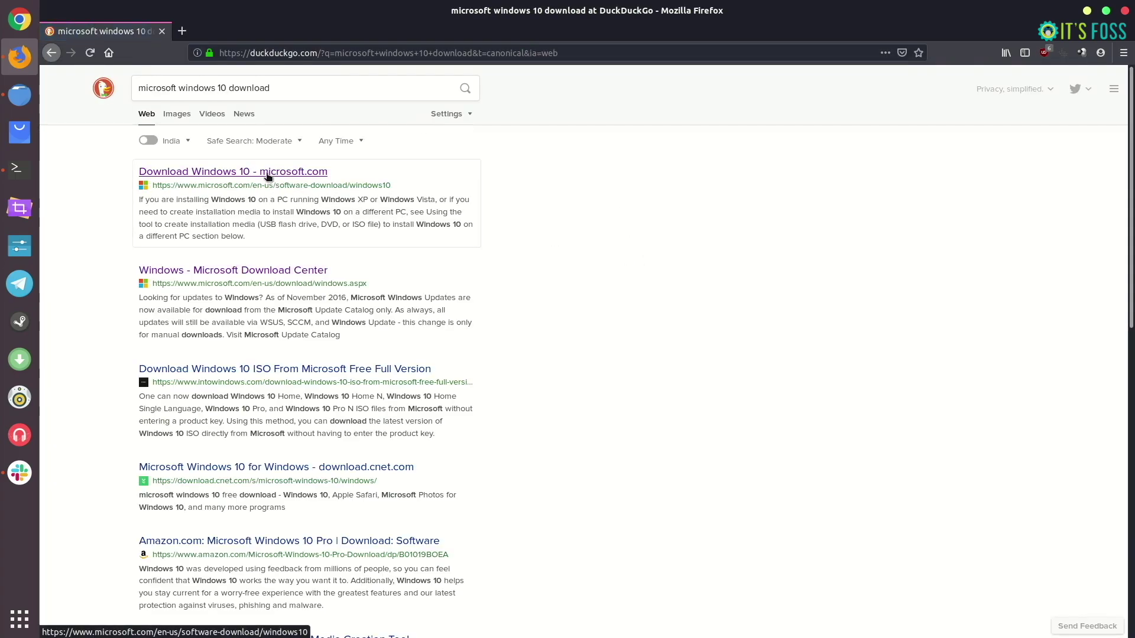
On Microsoft's download page, confirm the Windows 10 May 2019 Update edition
left_click(214, 173)
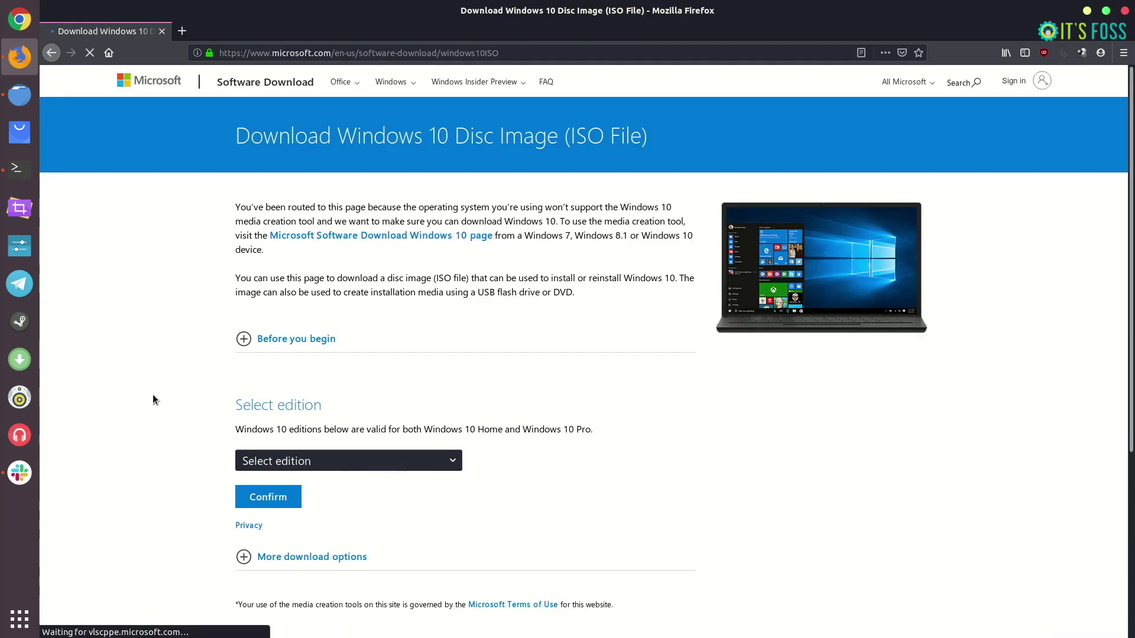
scroll(152, 395, "down", 4)
left_click(428, 295)
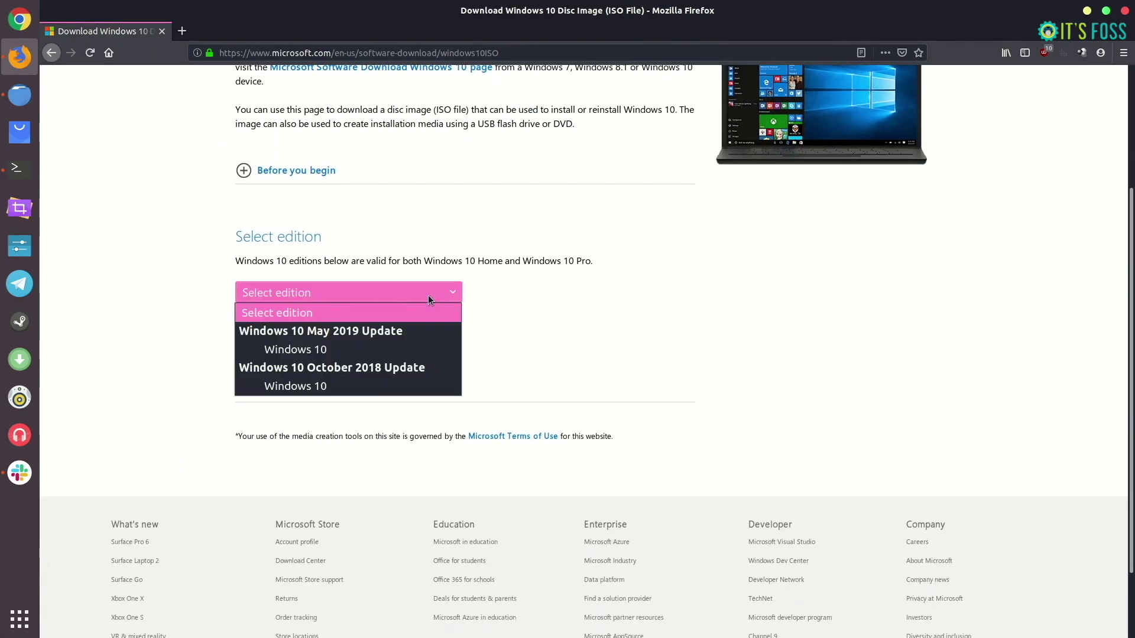
left_click(285, 349)
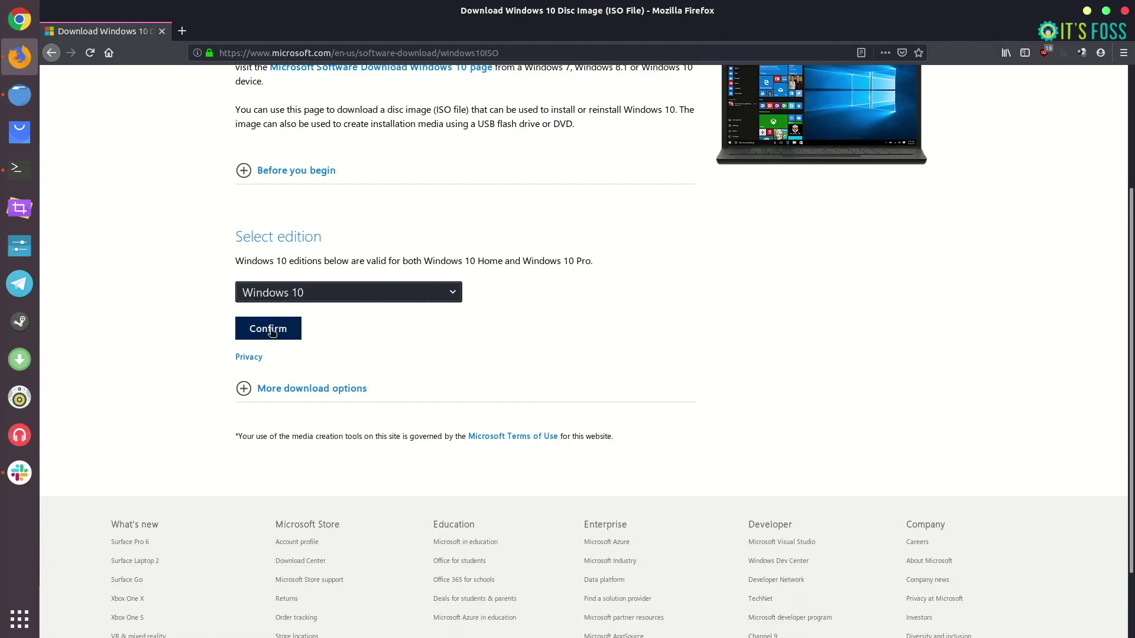
left_click(271, 331)
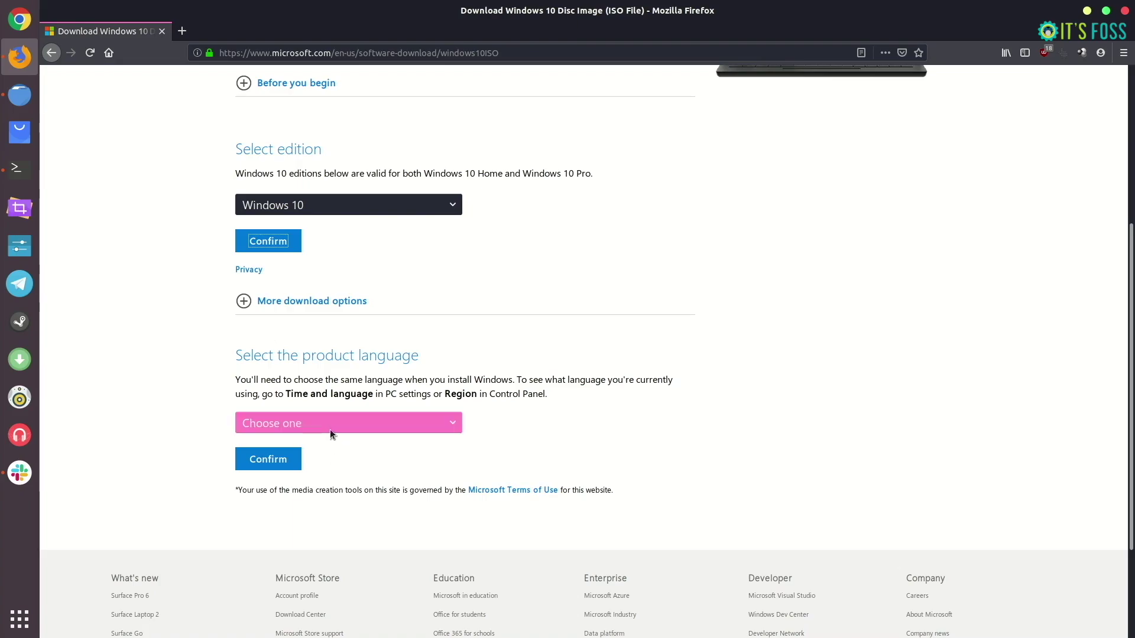
Confirm English as the product language so the ISO download links appear
left_click(330, 429)
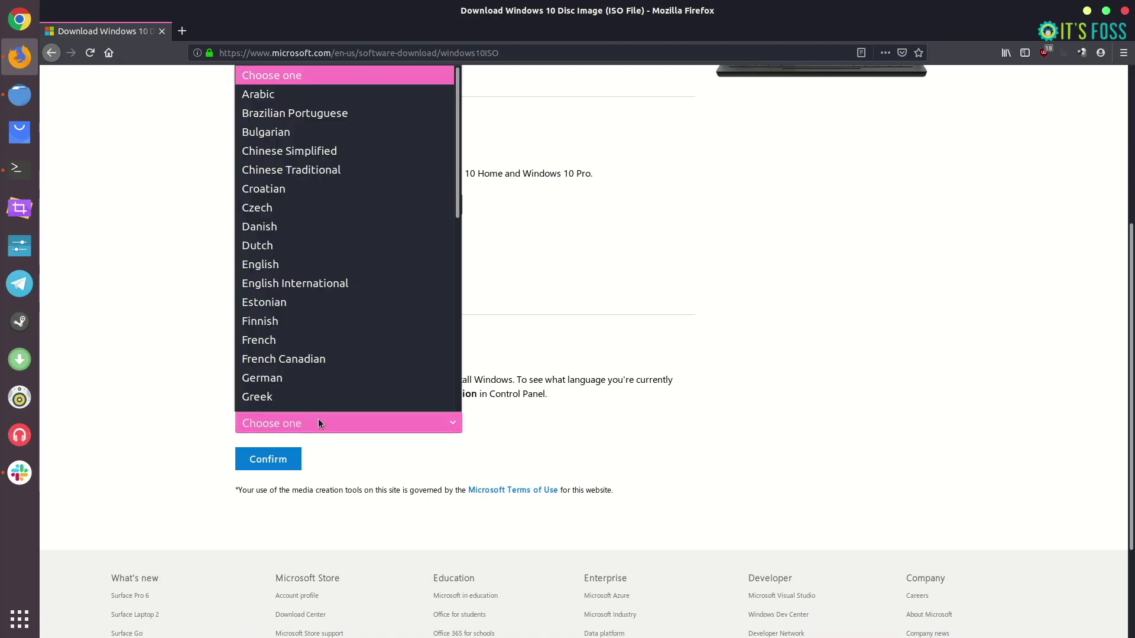
left_click(279, 257)
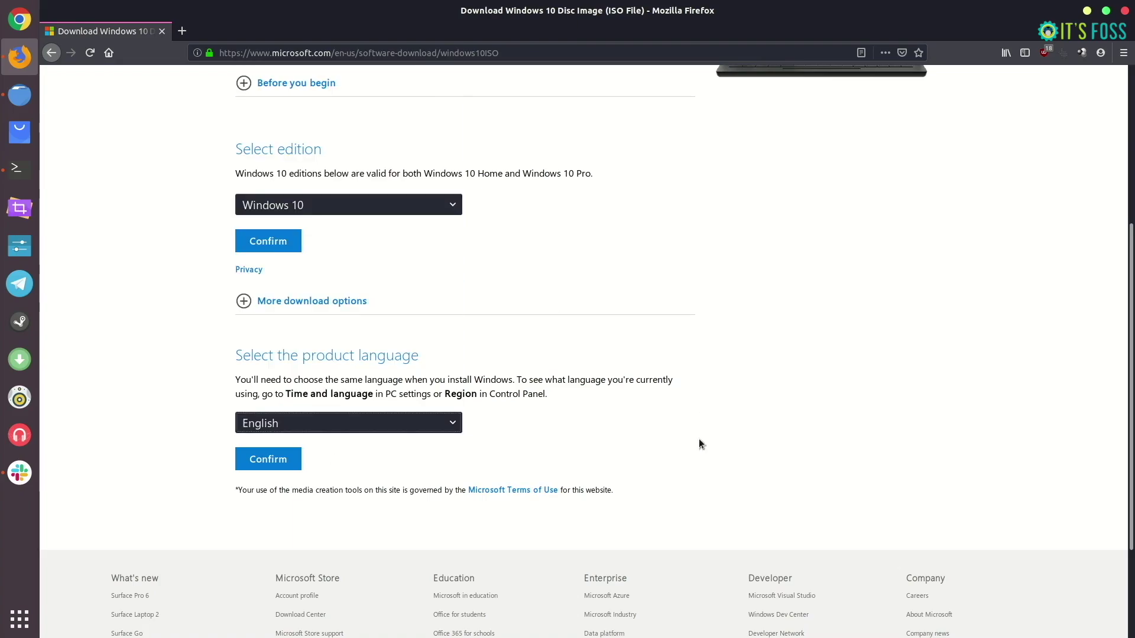
left_click(282, 467)
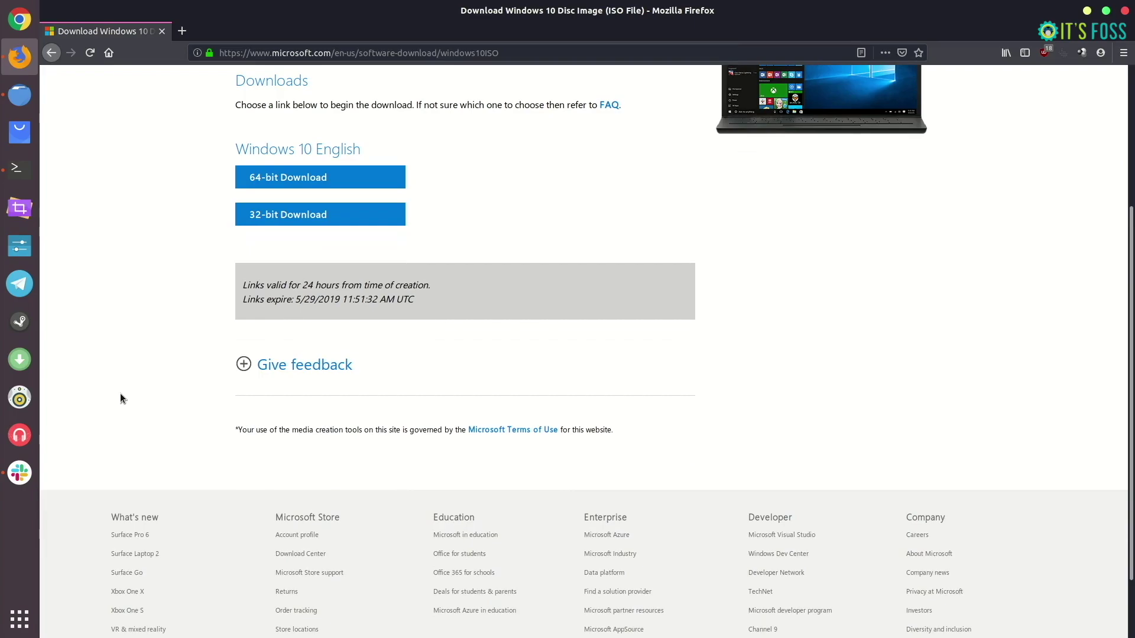
Download the 64-bit Windows 10 English ISO, choosing Save File in Firefox
left_click_drag(243, 286, 423, 297)
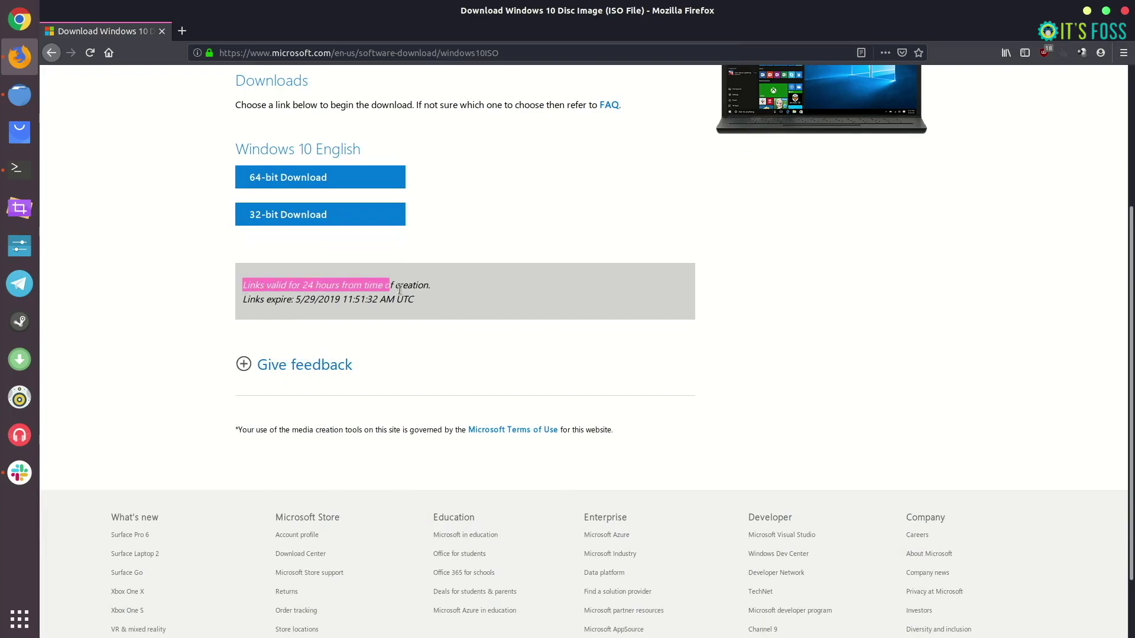
left_click(142, 345)
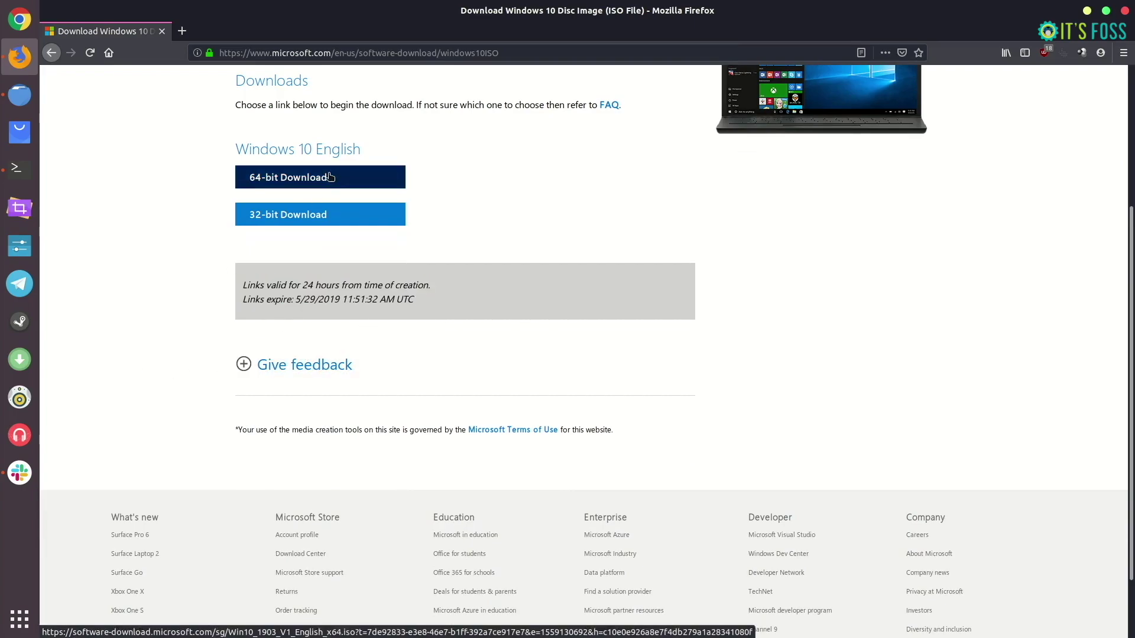
left_click(284, 178)
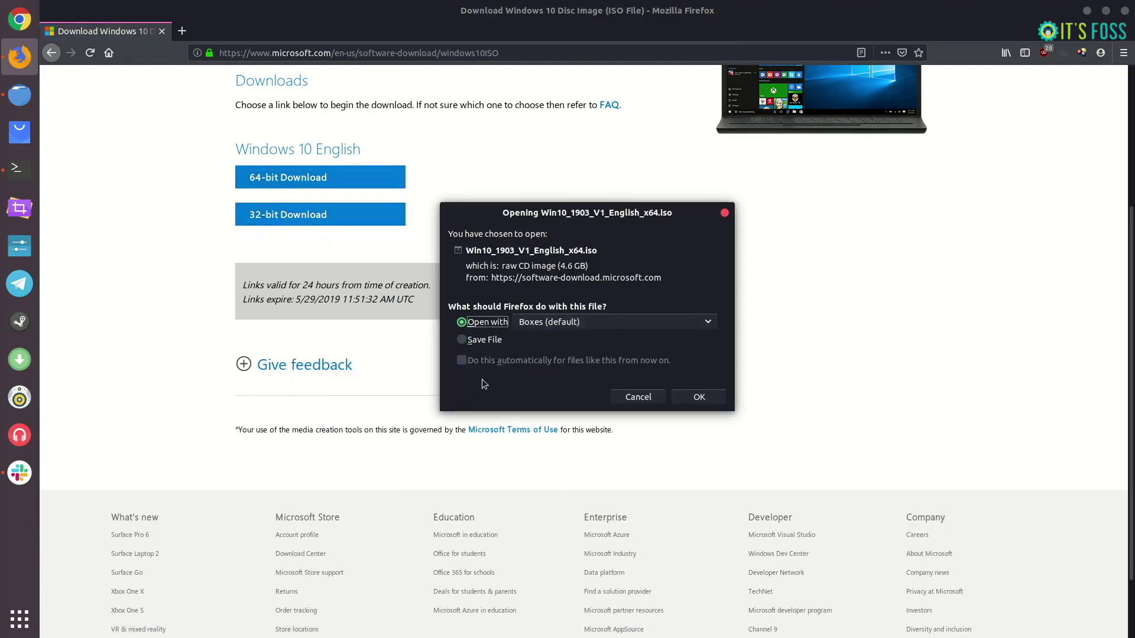
left_click(477, 338)
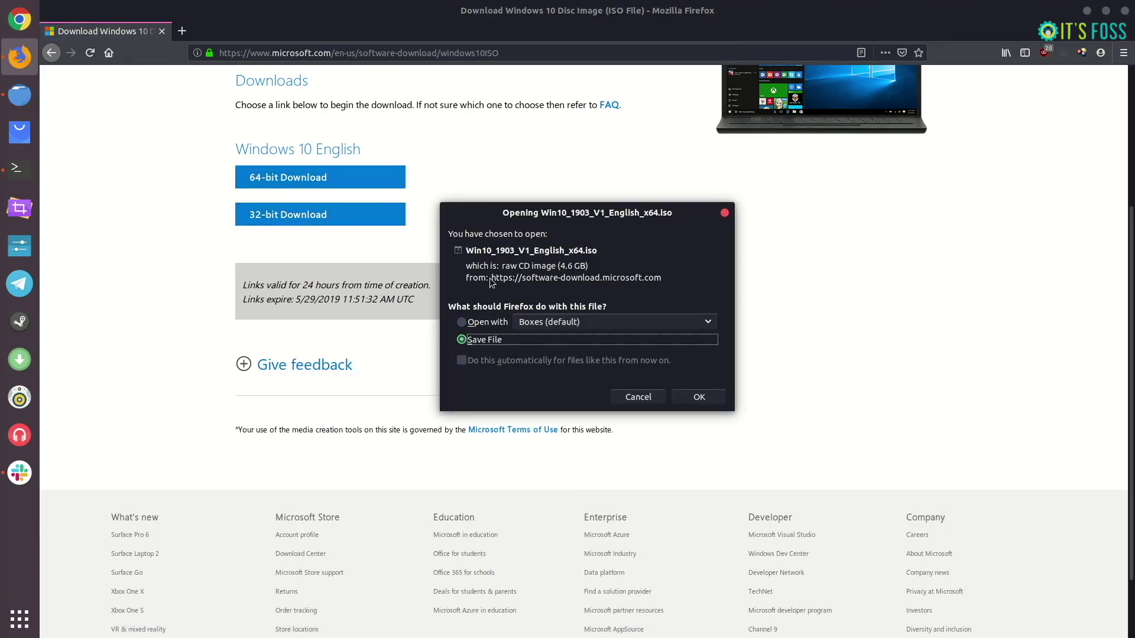
left_click(698, 396)
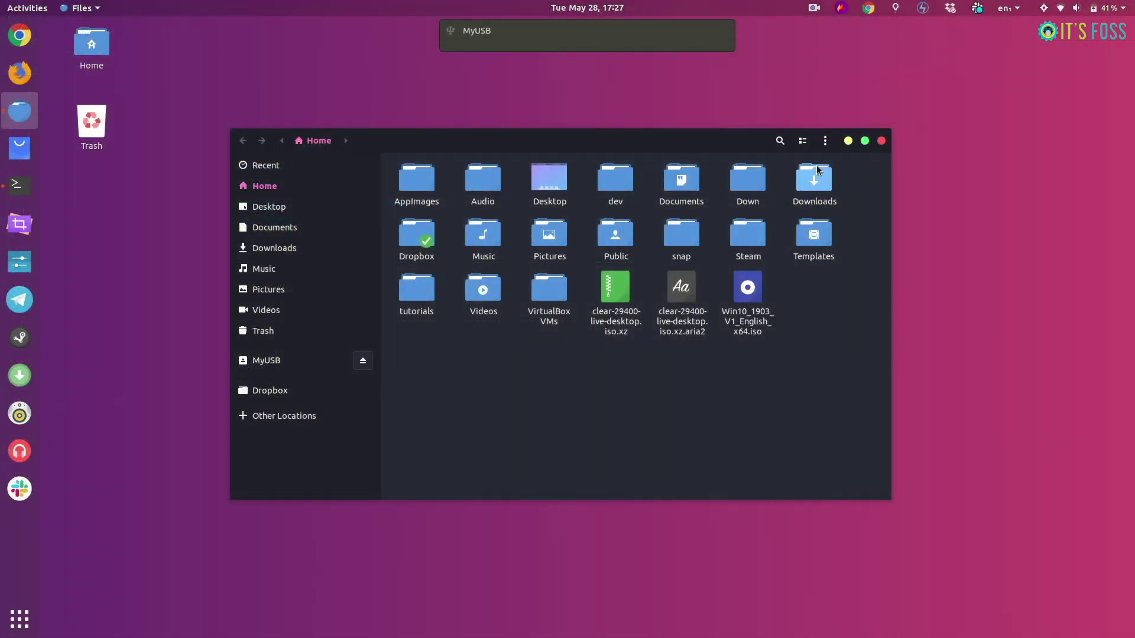
Minimize Files, launch Disks maximized and select the 8.0 GB Lexar USB drive
left_click(848, 141)
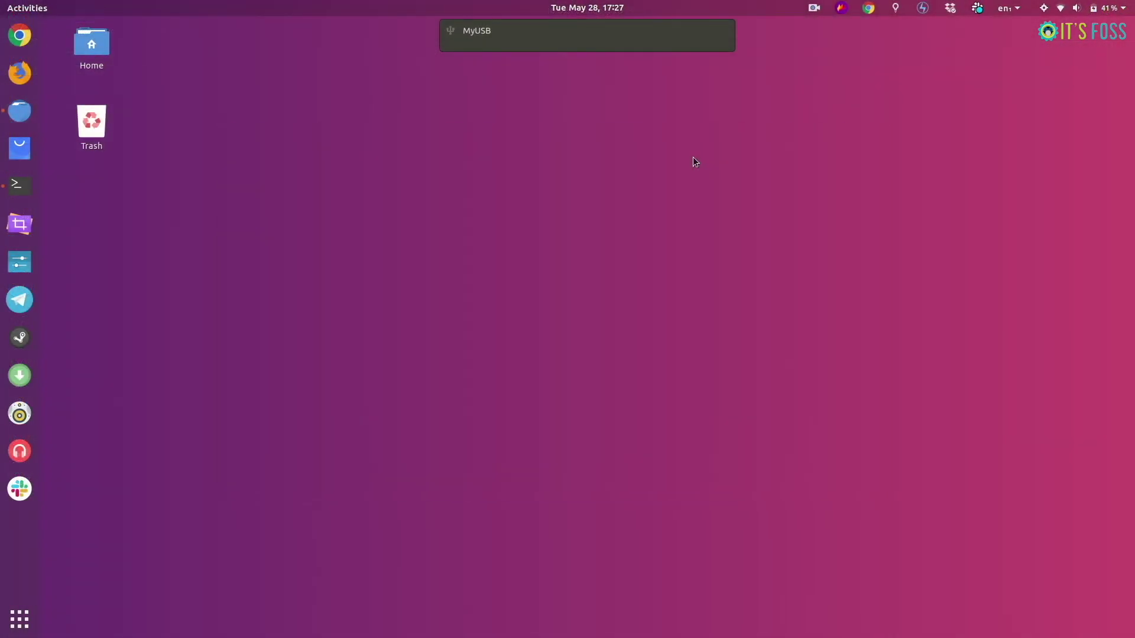
key("super")
type("disk")
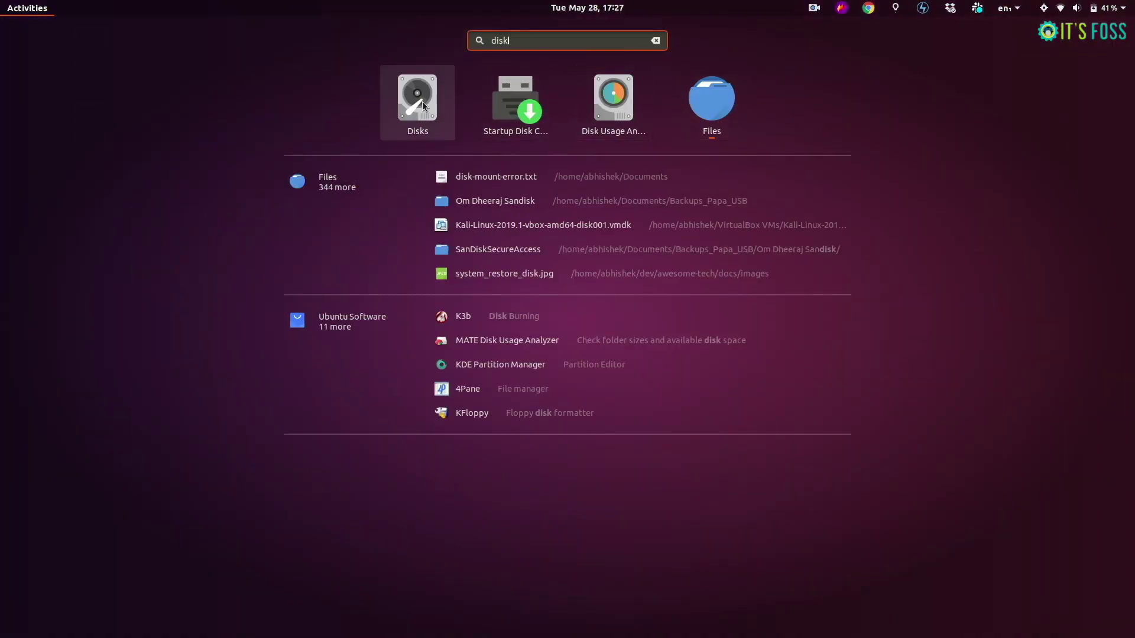
type("s")
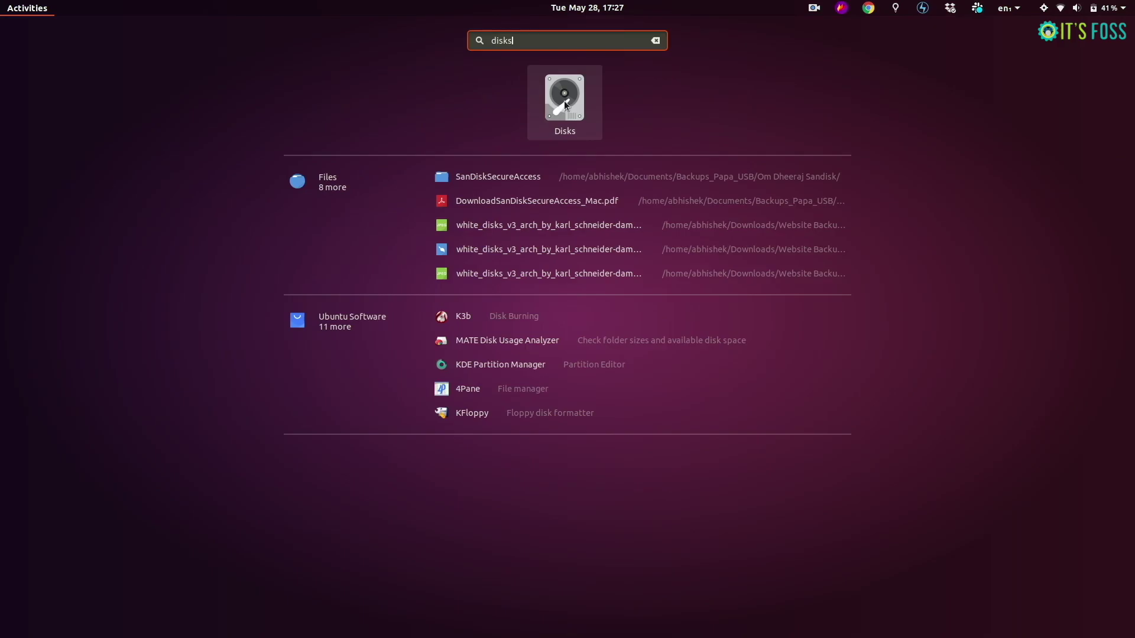
left_click(571, 103)
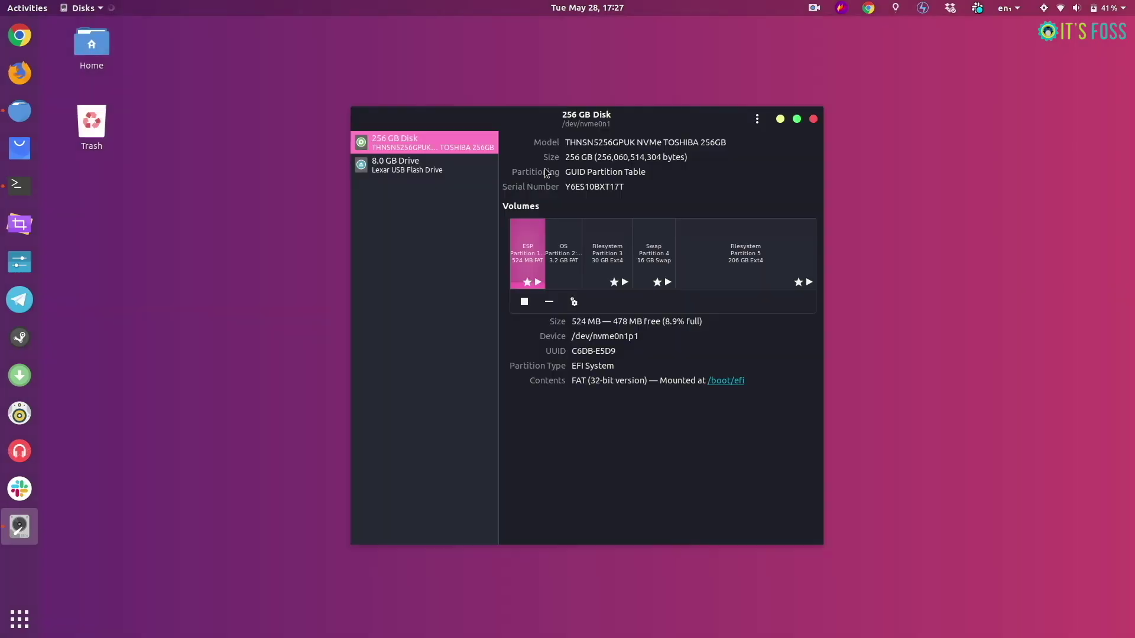
double_click(643, 115)
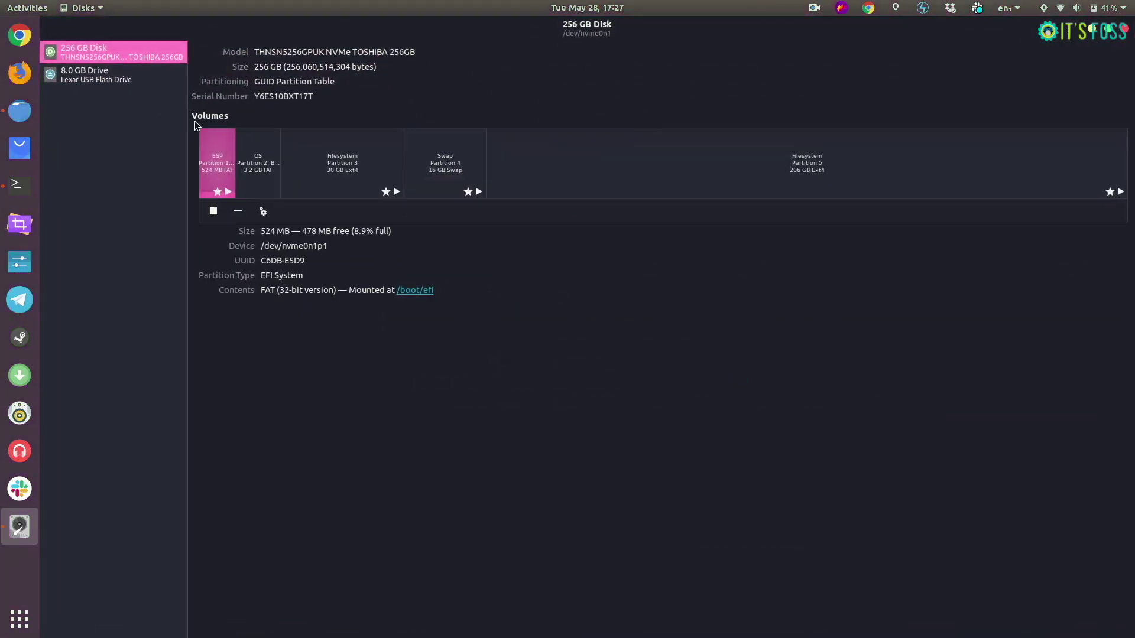
left_click(124, 79)
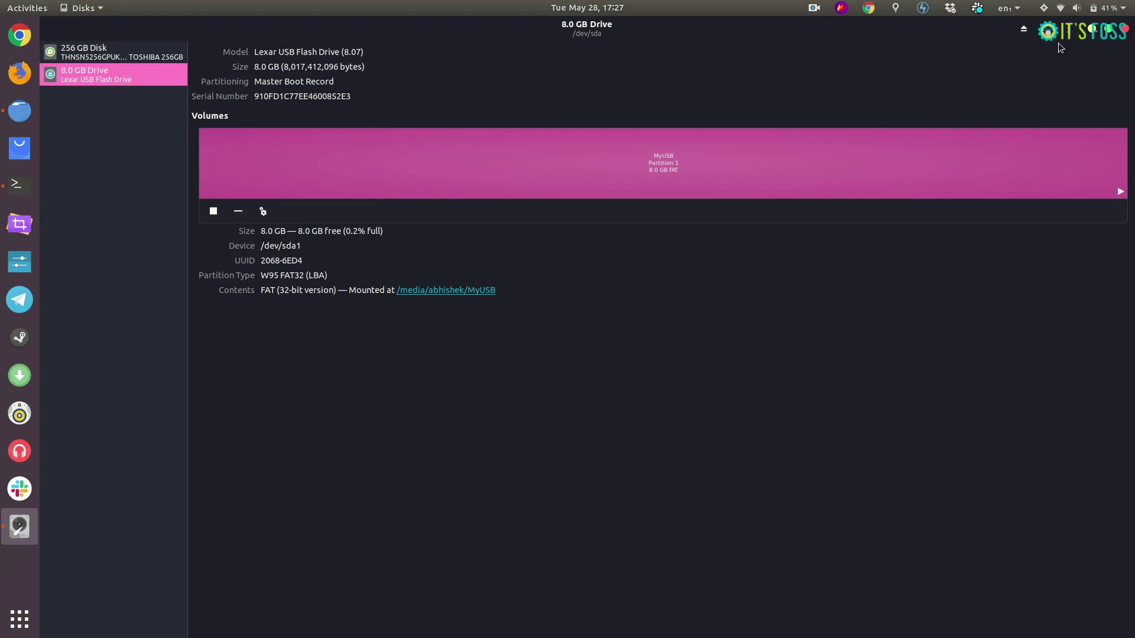
Format the whole USB drive with the quick MBR settings, confirming the erase
left_click(1071, 33)
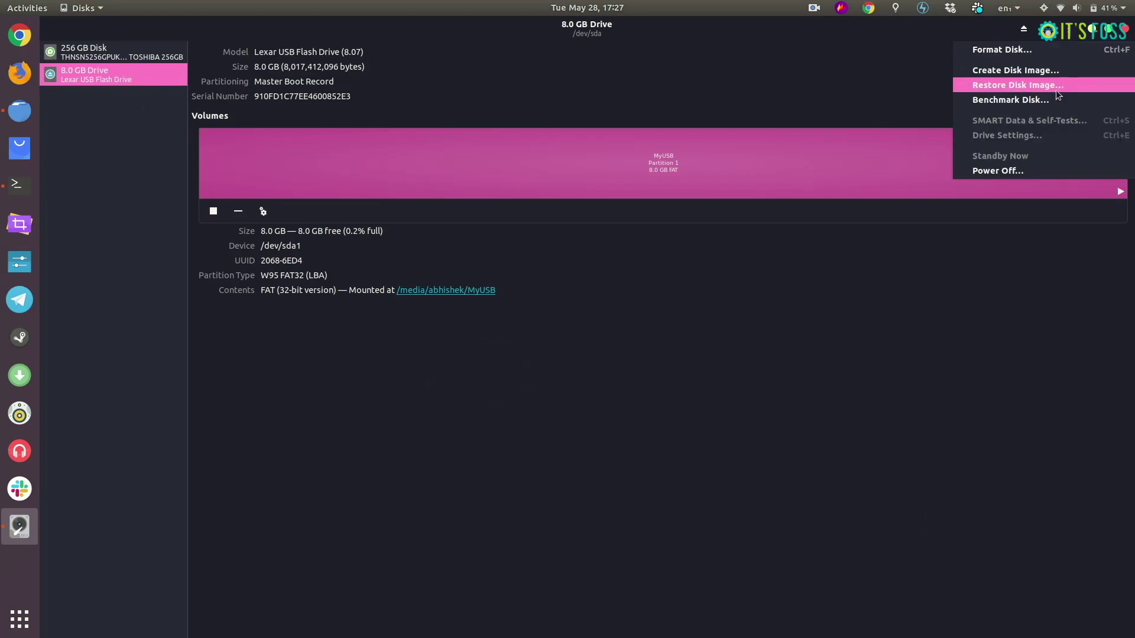
left_click(1000, 51)
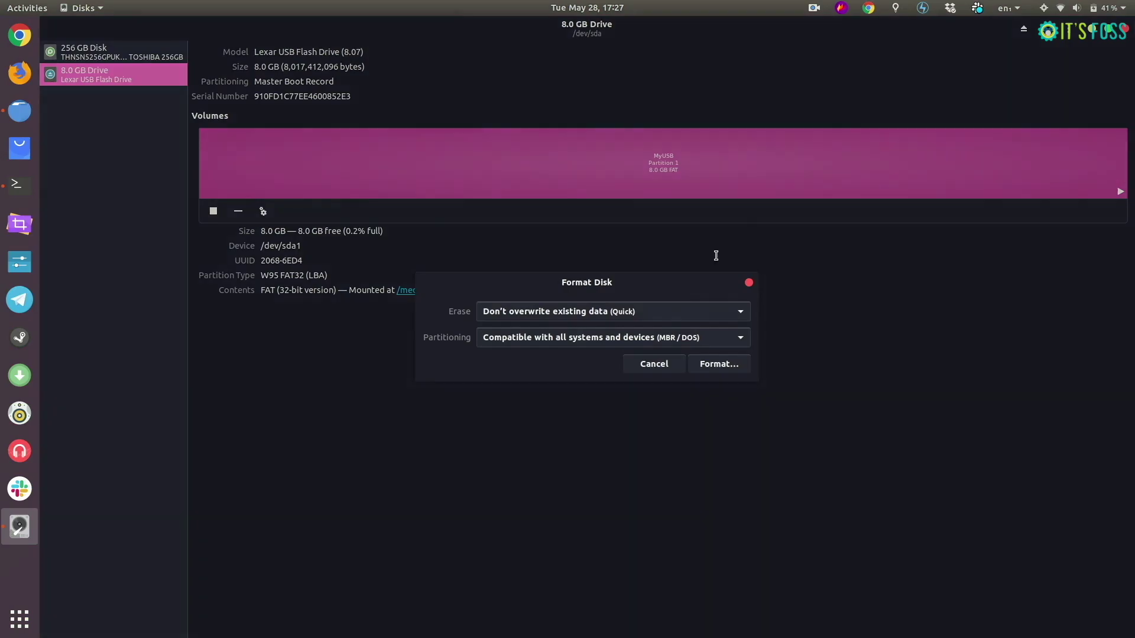
left_click(715, 363)
left_click(687, 432)
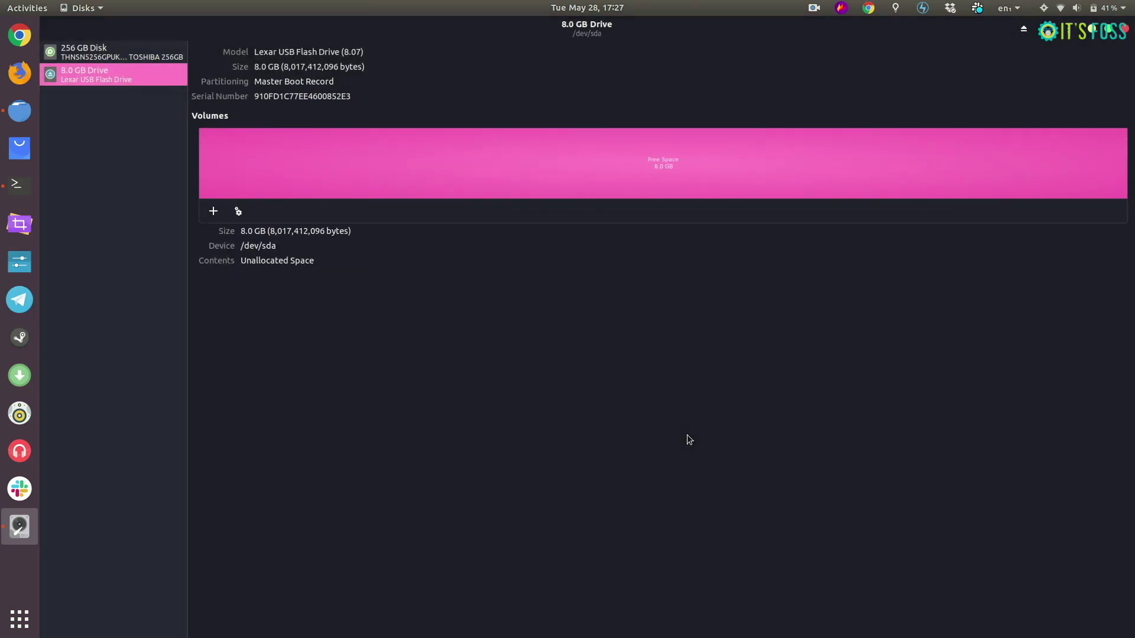
Create a full-size FAT partition named Win10USB, then close Disks
left_click(213, 212)
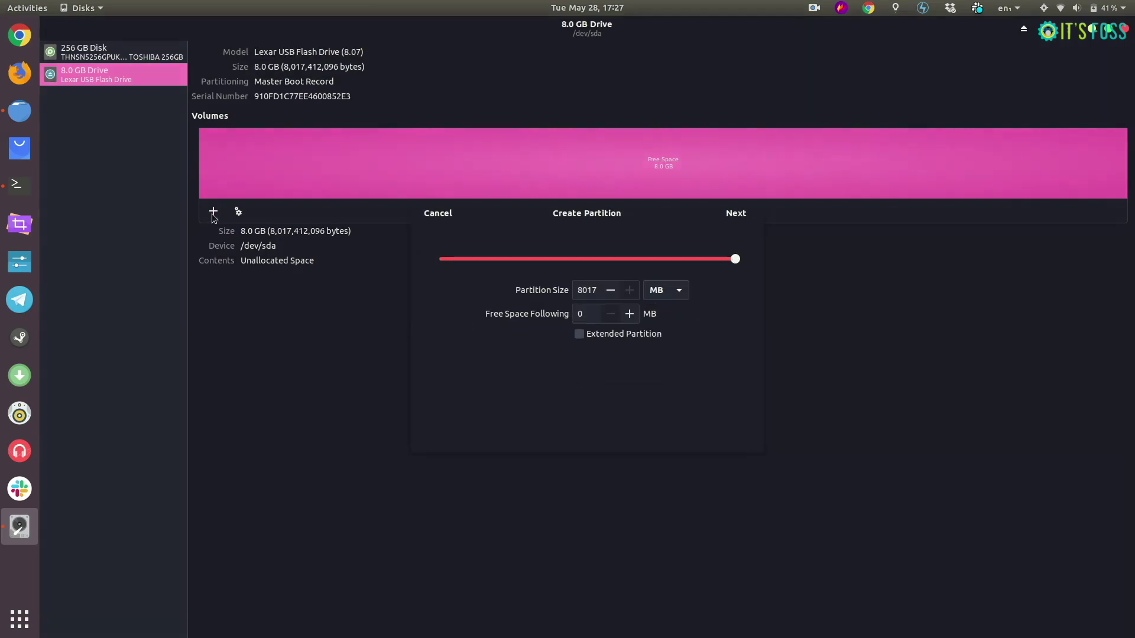
left_click(738, 218)
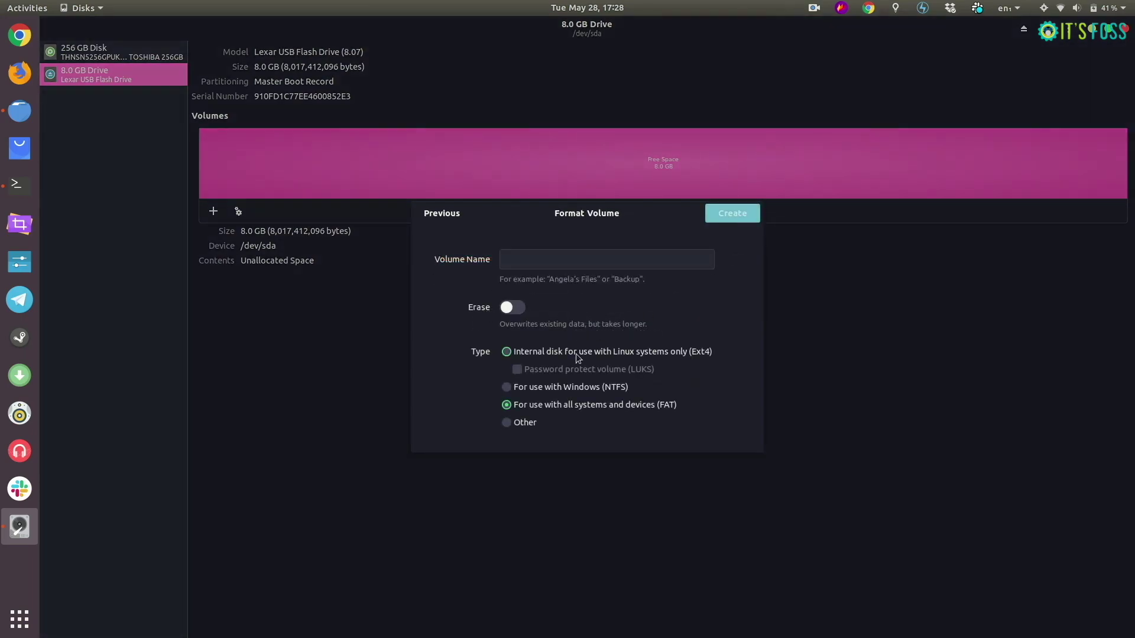
left_click(550, 260)
type("Win10USB")
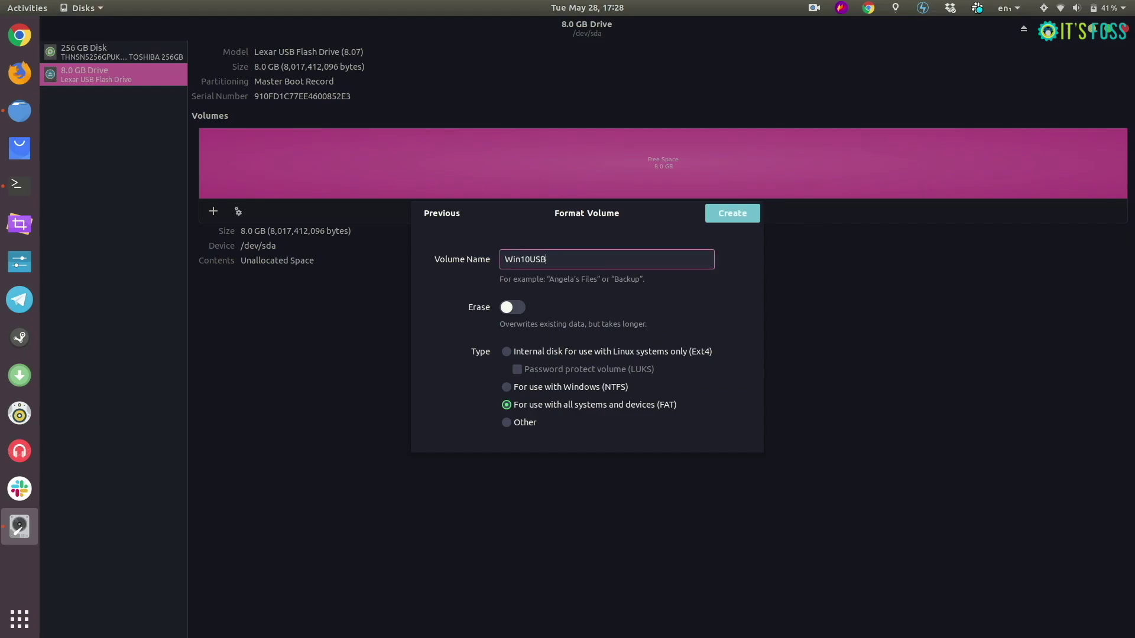
left_click(741, 217)
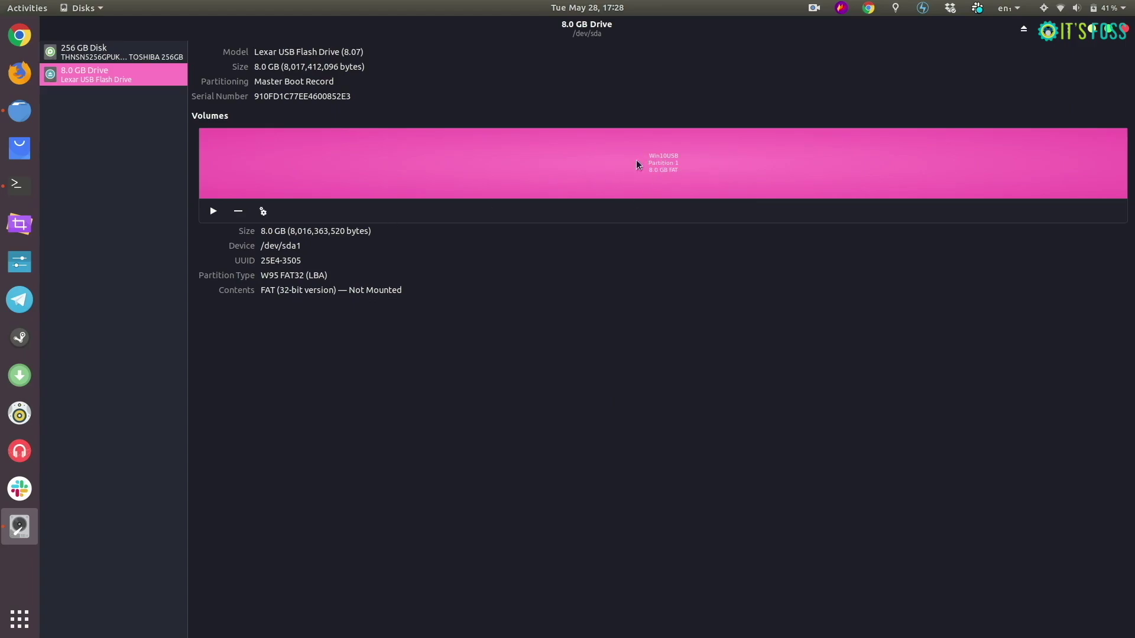
left_click(1122, 36)
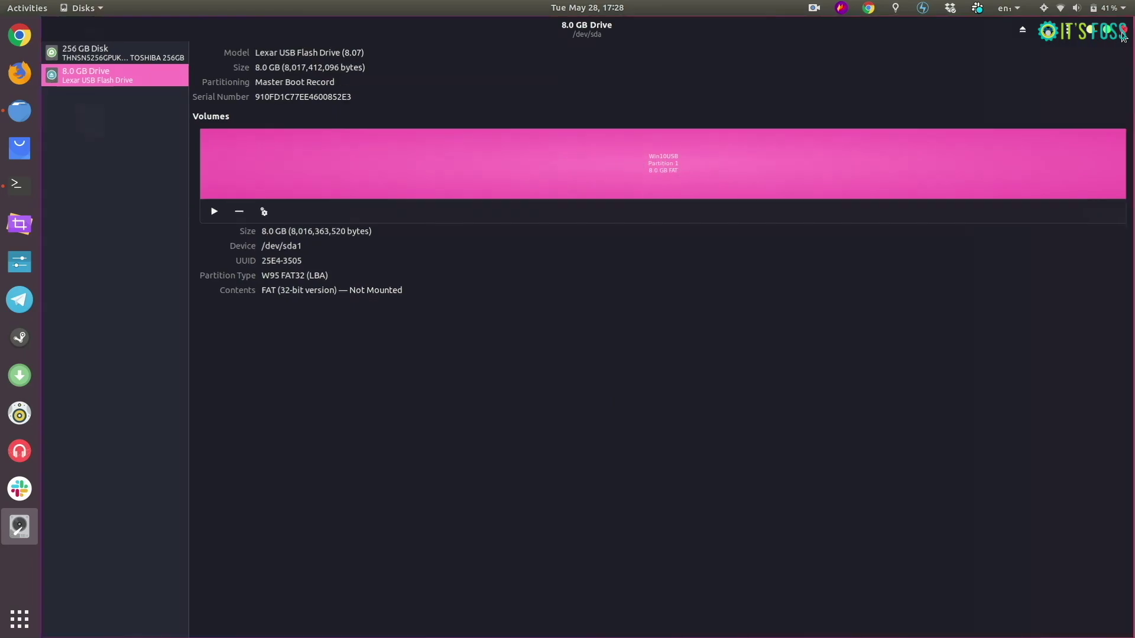
Open the Windows 10 ISO in the Home folder with Disk Image Mounter
left_click(20, 111)
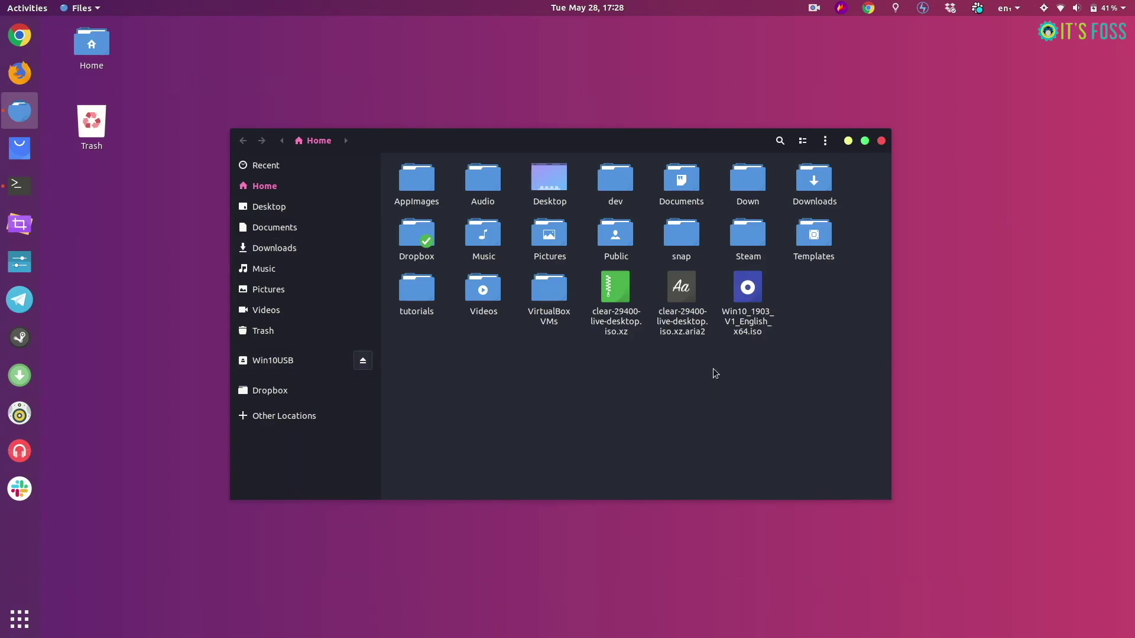
left_click(743, 301)
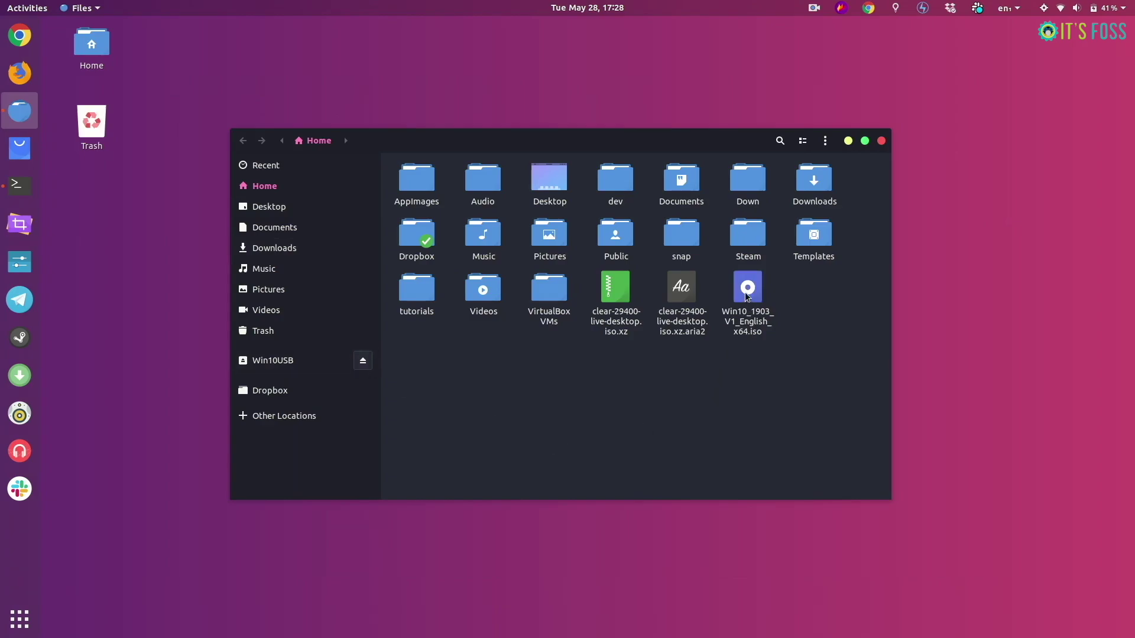
right_click(752, 321)
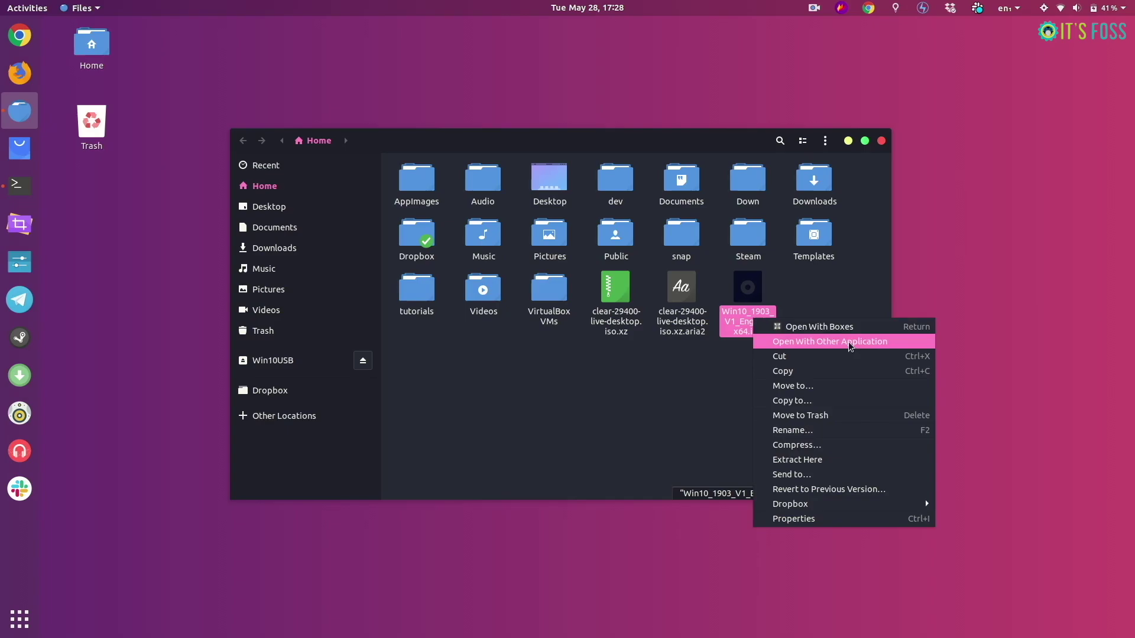
left_click(906, 345)
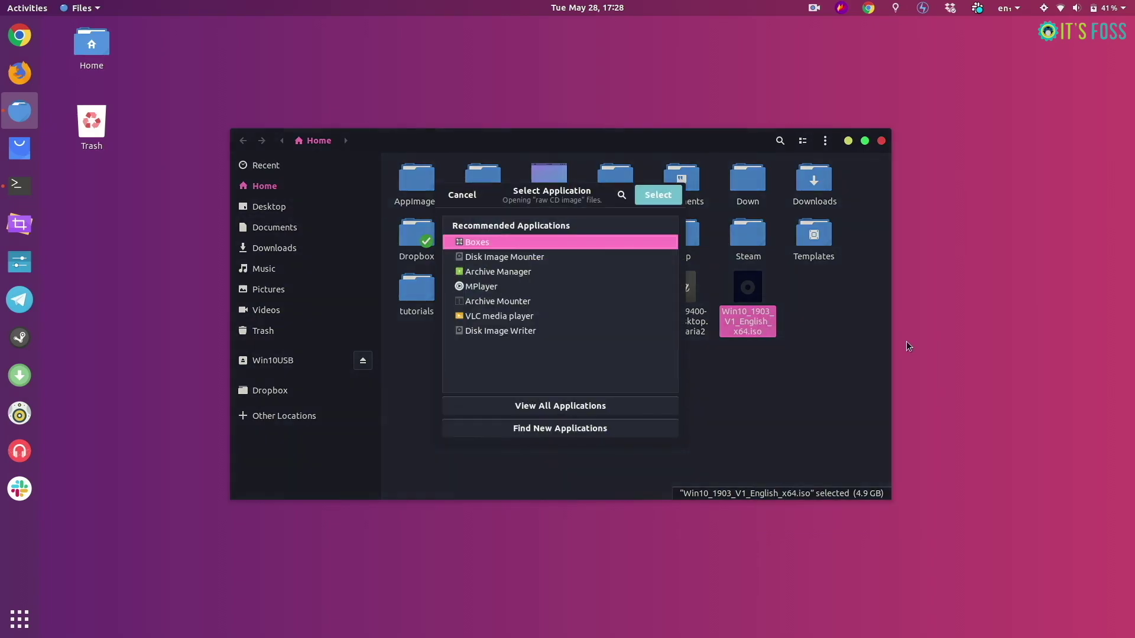
left_click(506, 262)
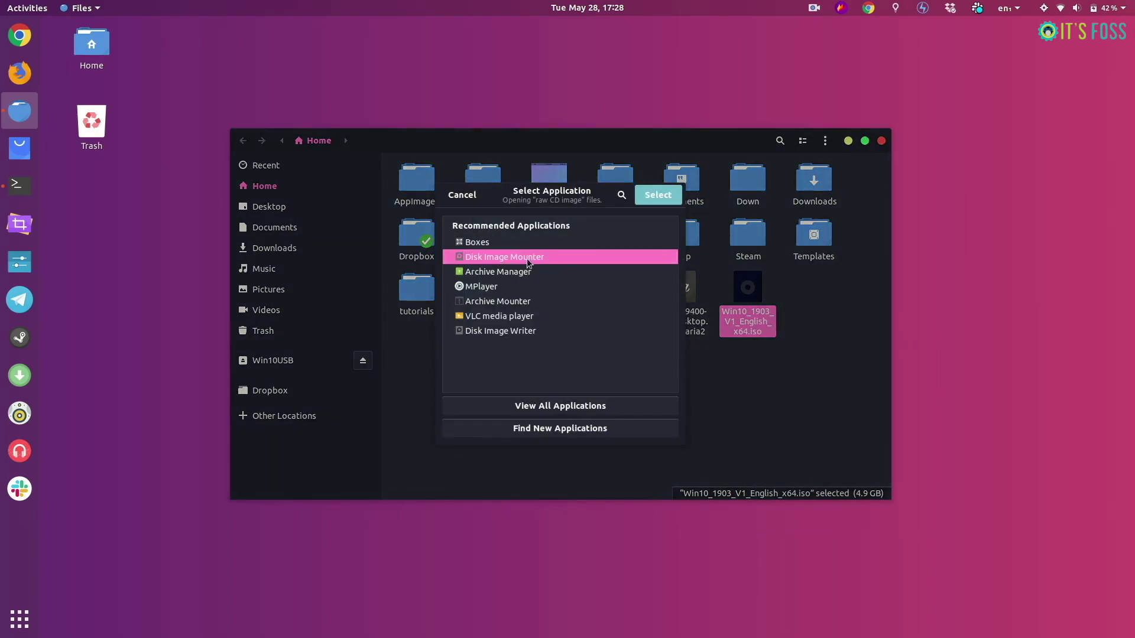
double_click(526, 258)
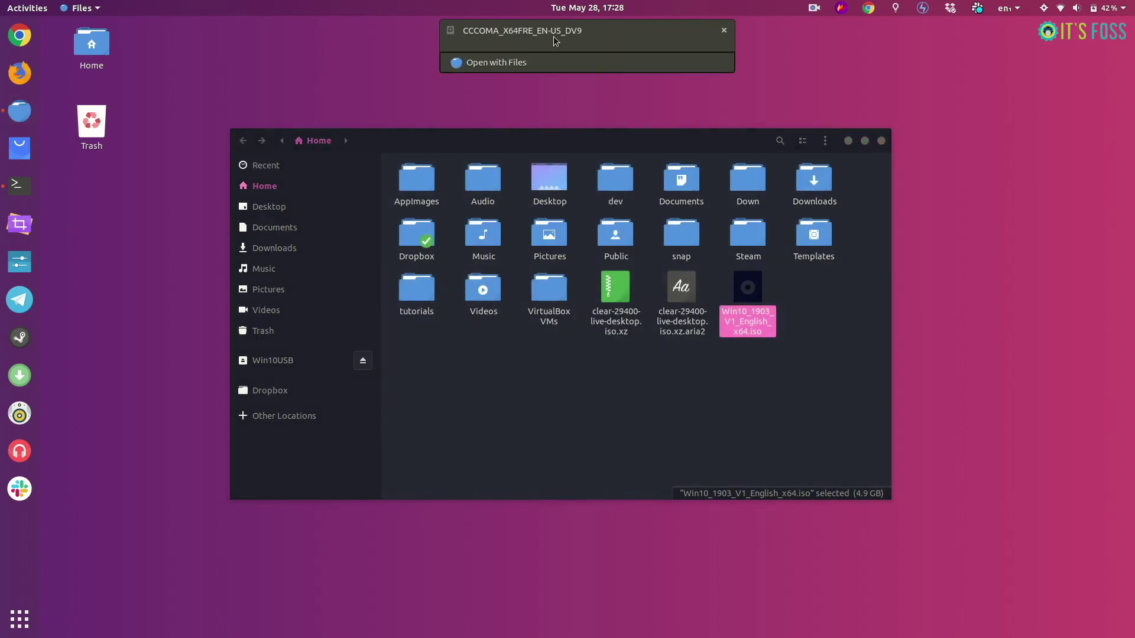
Open the mounted CCCOMA image under Other Locations and copy all eight items
left_click(549, 437)
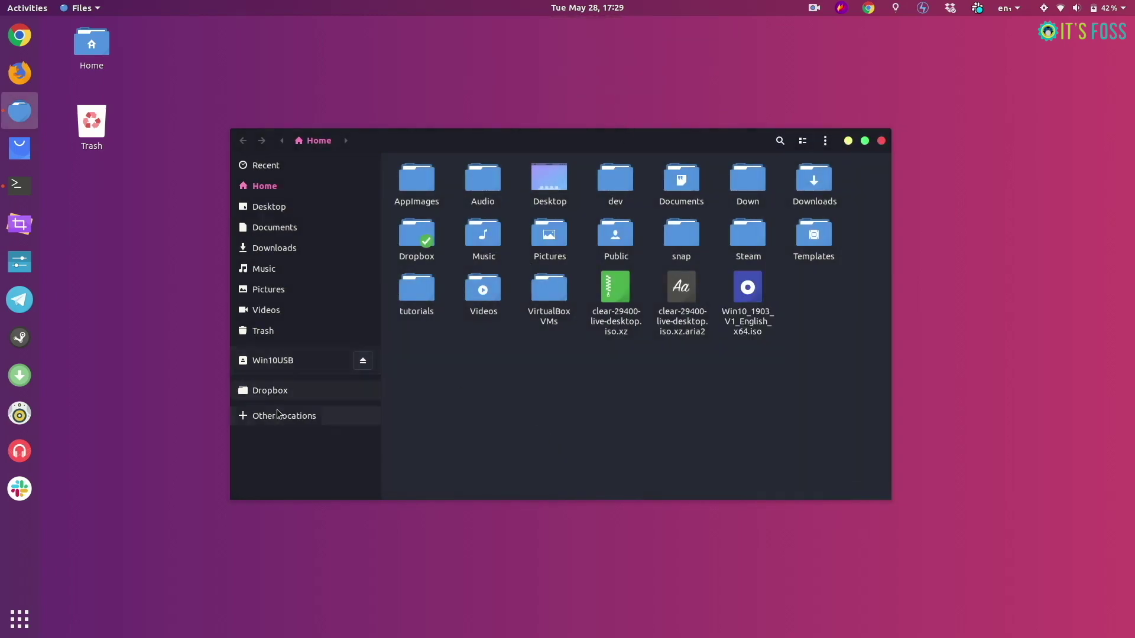
left_click(265, 421)
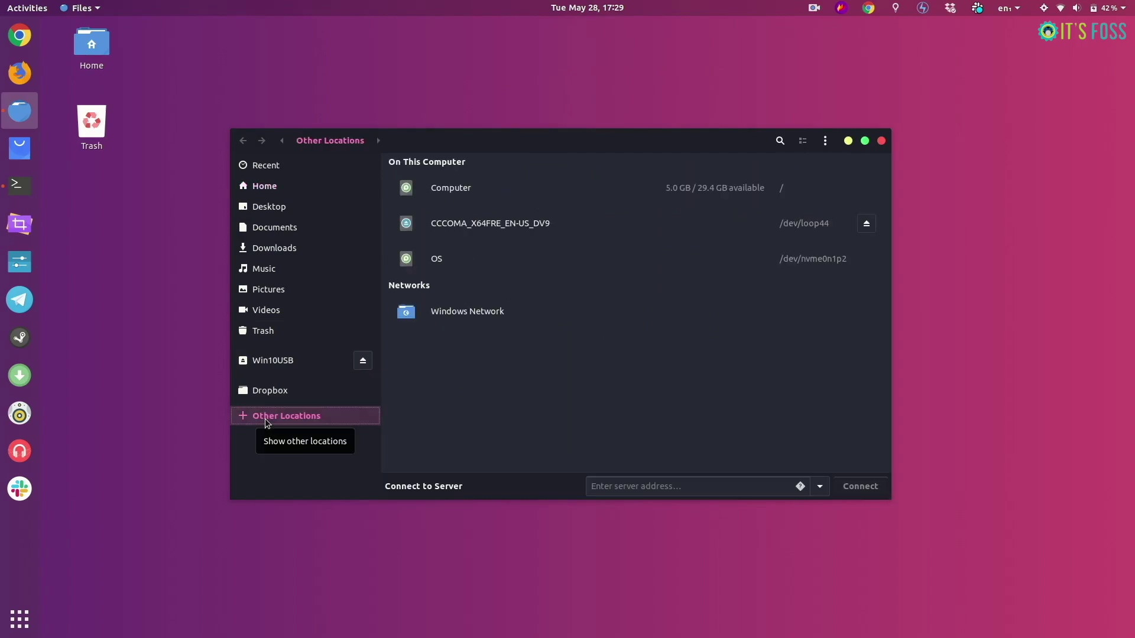
left_click(494, 227)
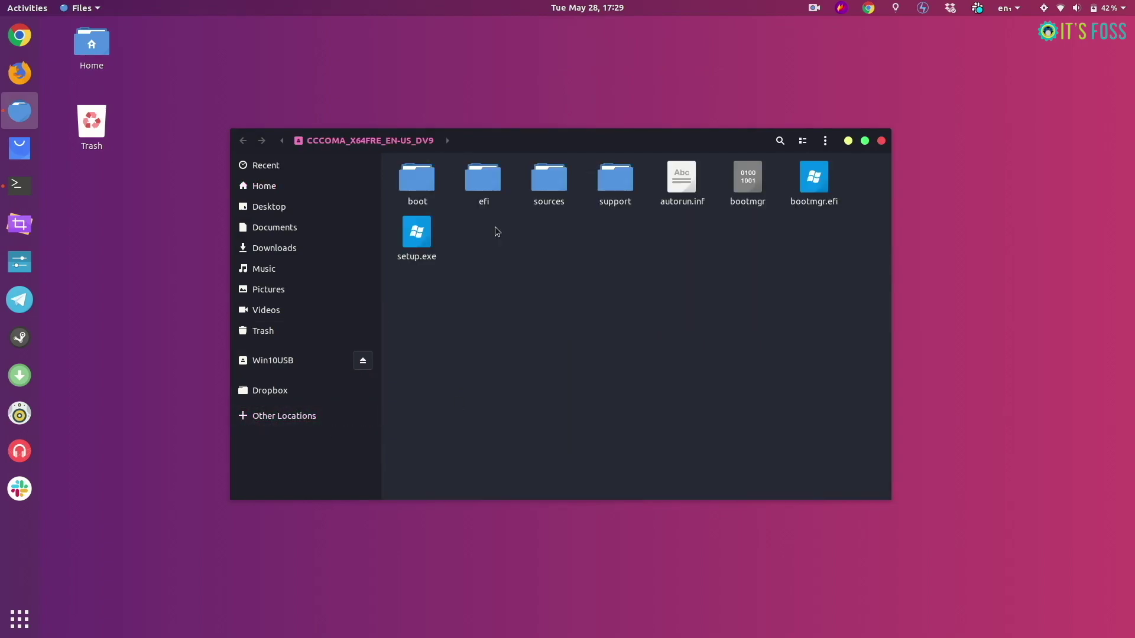
left_click_drag(852, 174, 409, 272)
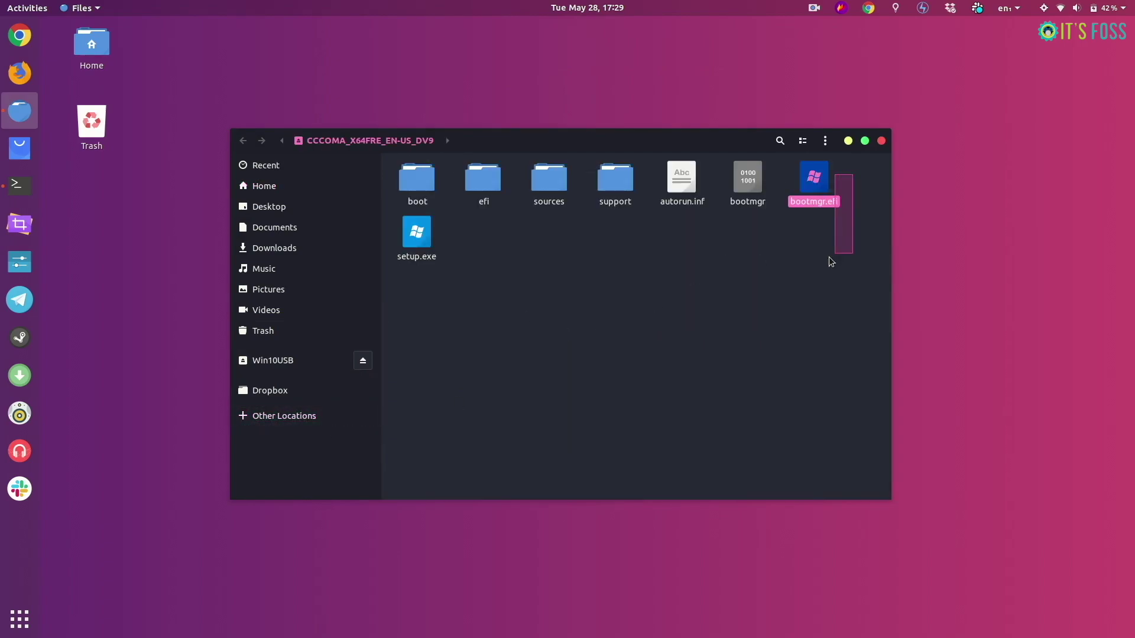
right_click(418, 237)
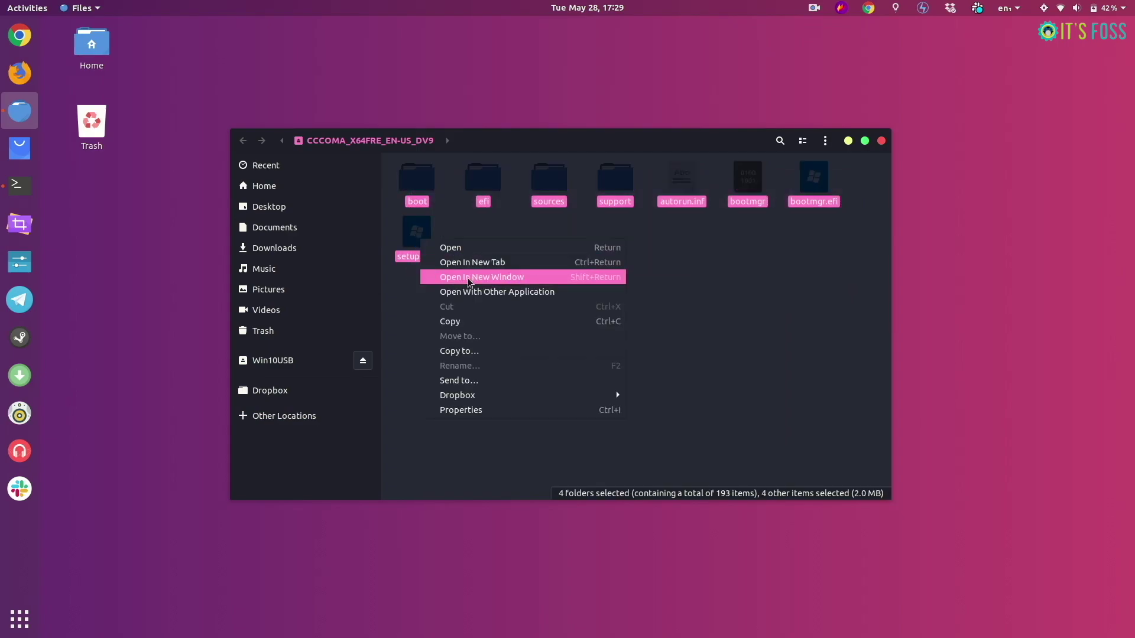
left_click(456, 323)
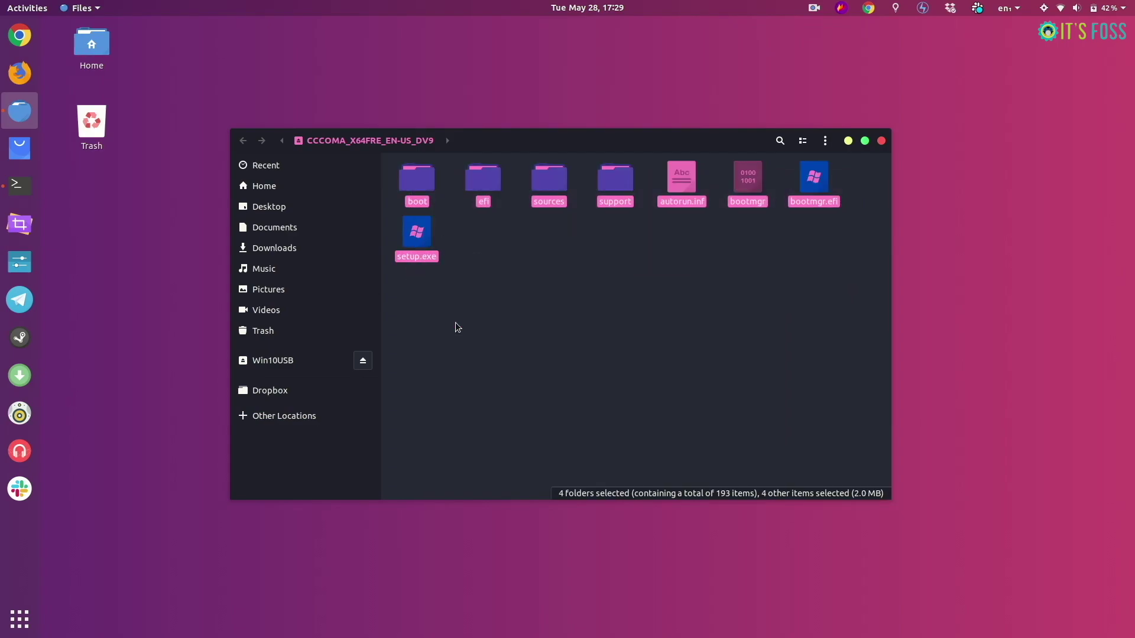
left_click(481, 348)
Paste the Windows files into the Win10USB drive and watch the 1,024-file copy progress
left_click(281, 363)
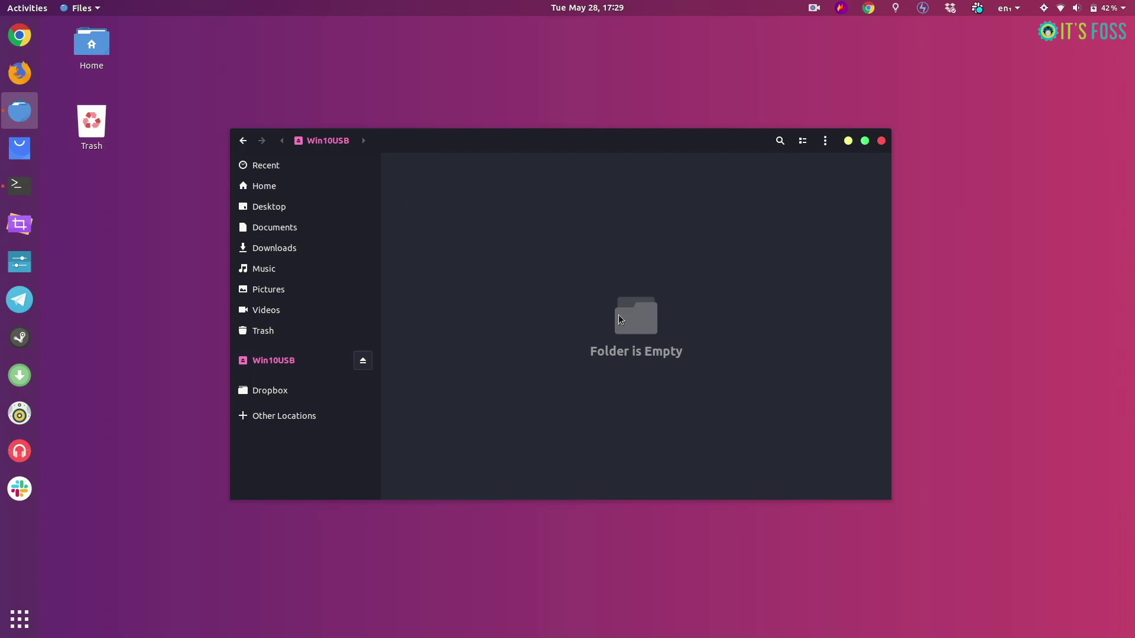
right_click(530, 238)
left_click(573, 273)
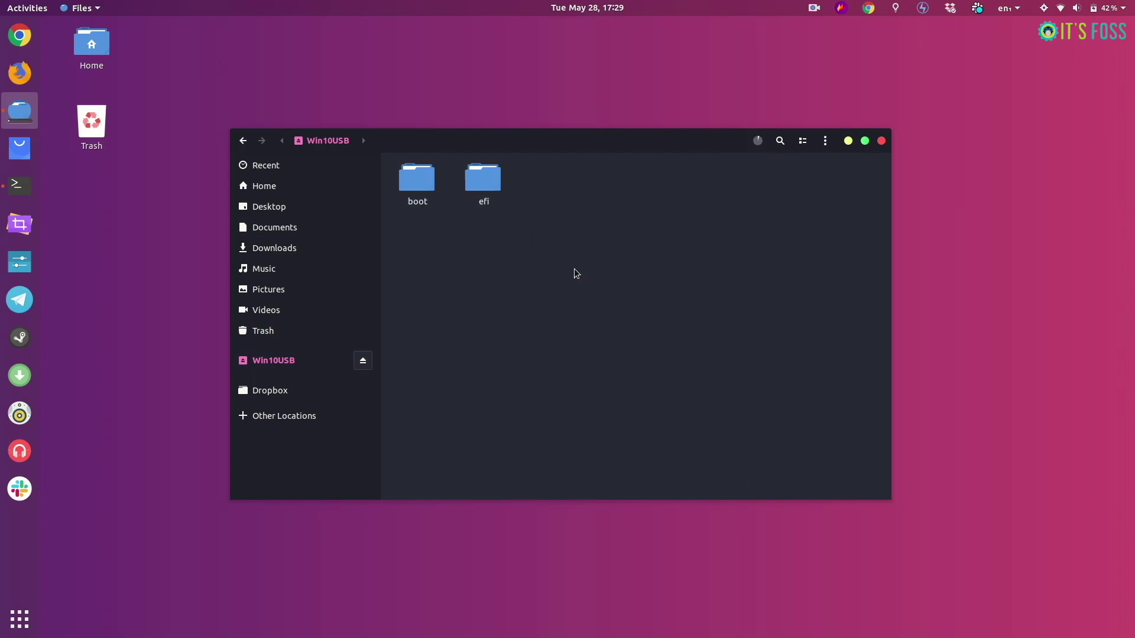
left_click(757, 143)
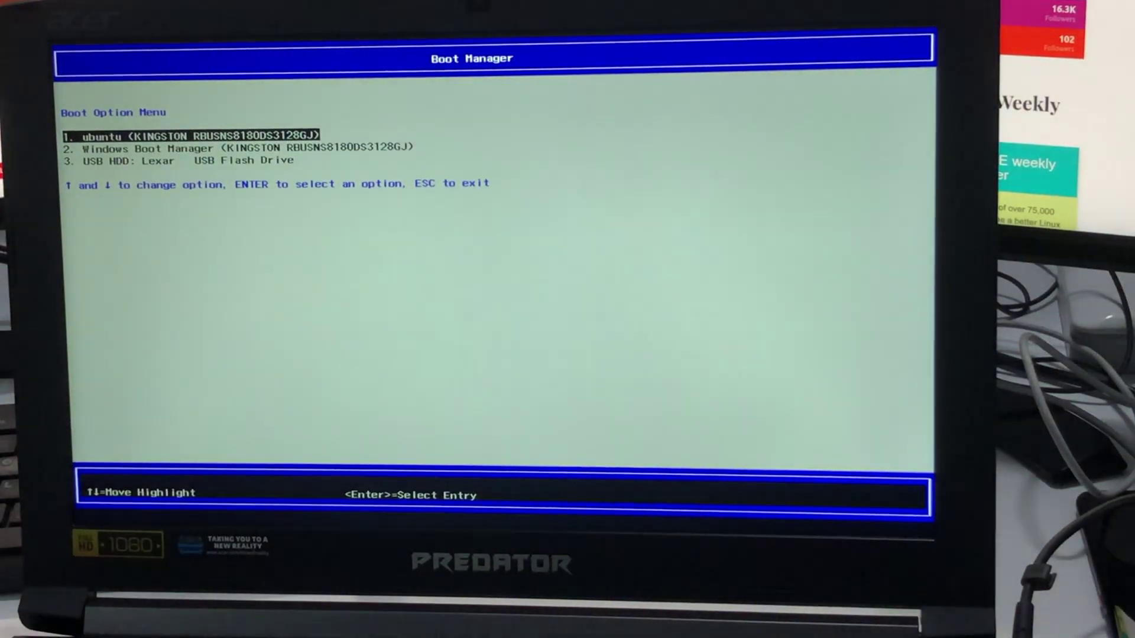
Highlight USB HDD: Lexar USB Flash Drive in the Boot Manager and boot from it
key("Down")
key("Down")
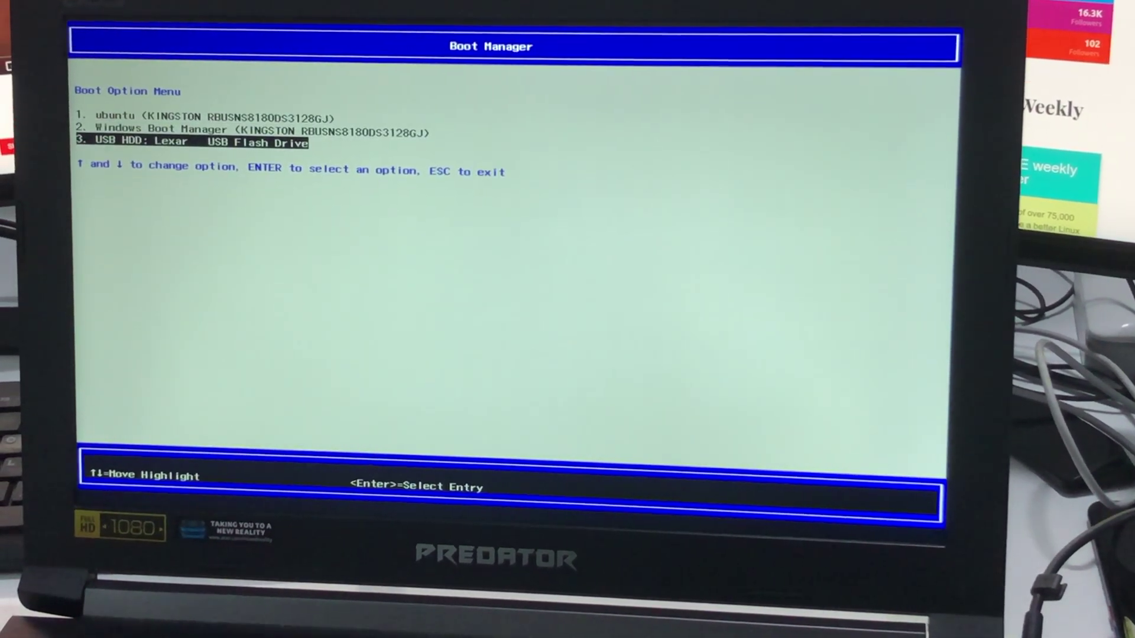
key("Down")
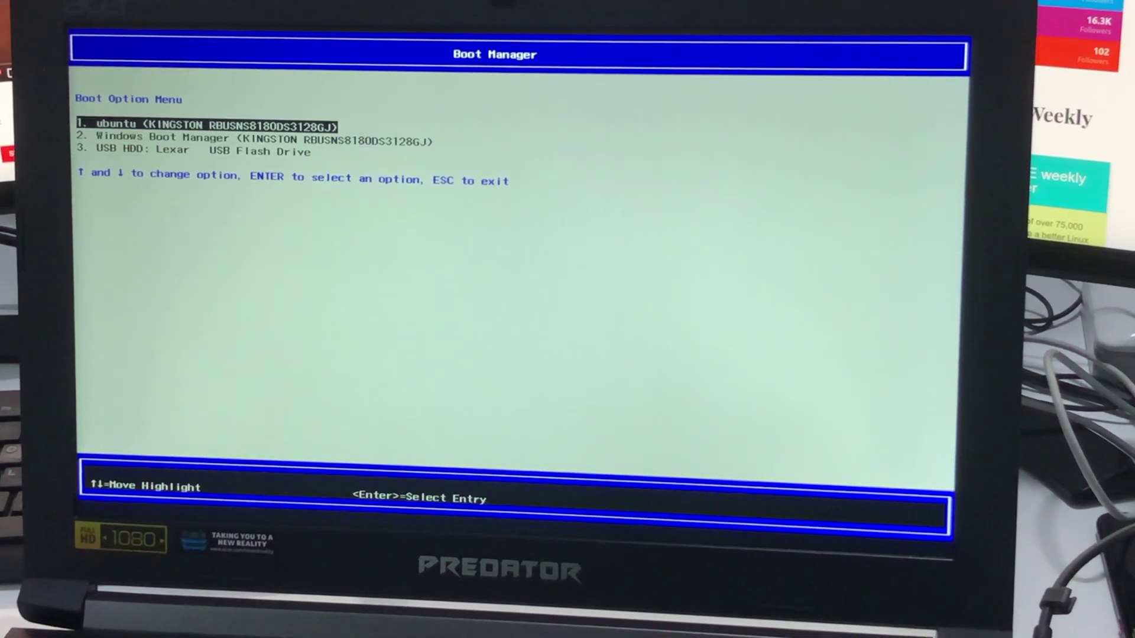
key("Down")
key("Return")
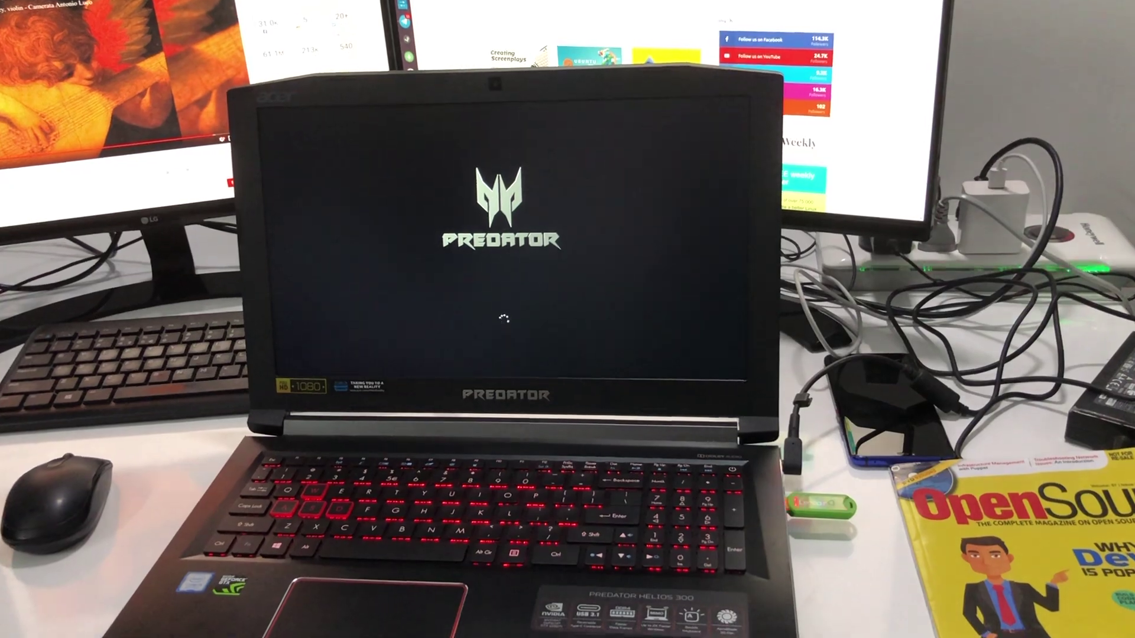